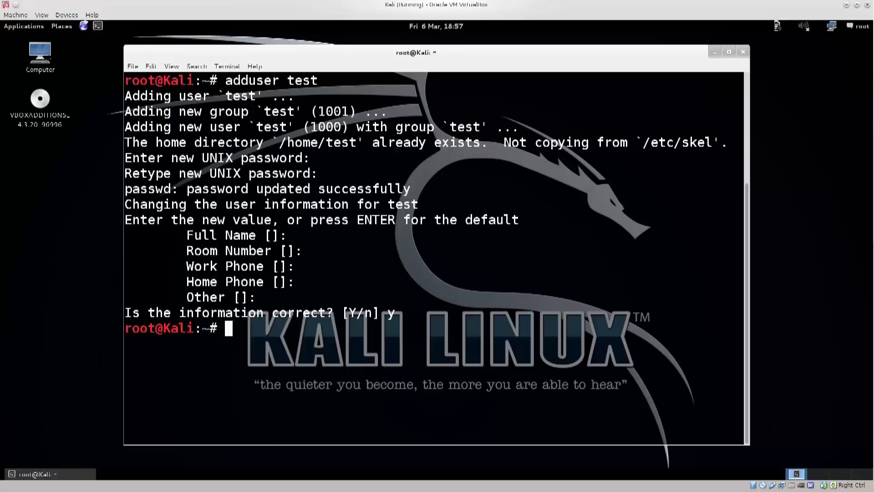
Highlight the user name 'test' in the terminal command.
left_click_drag(288, 80, 318, 80)
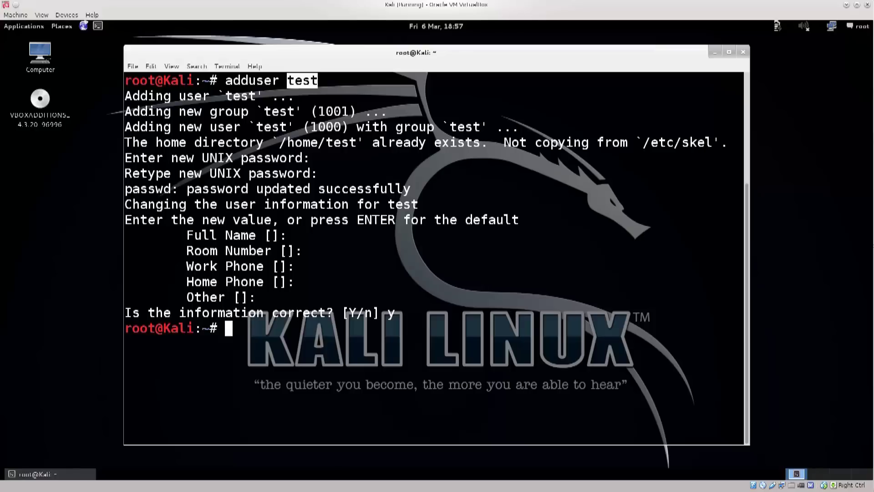
left_click(318, 80)
left_click_drag(288, 80, 742, 80)
left_click(742, 80)
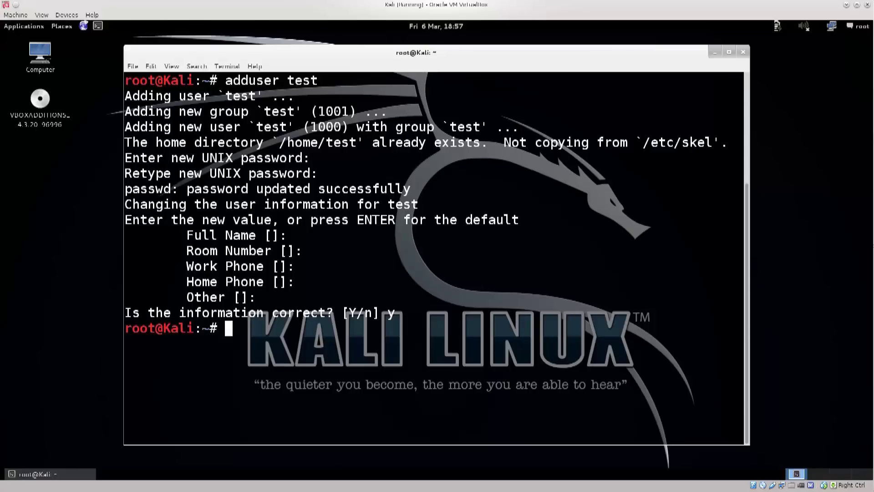
left_click_drag(288, 80, 318, 80)
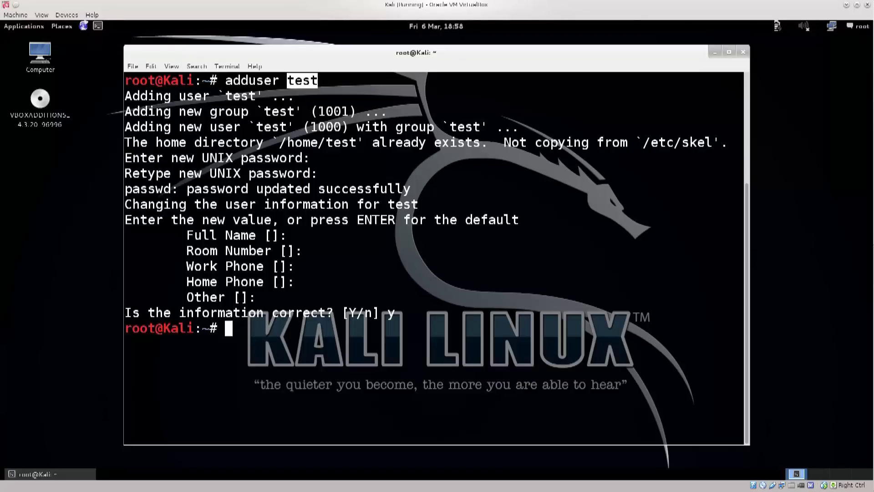
Switch user to the 'test' account and log in with its password.
left_click(859, 25)
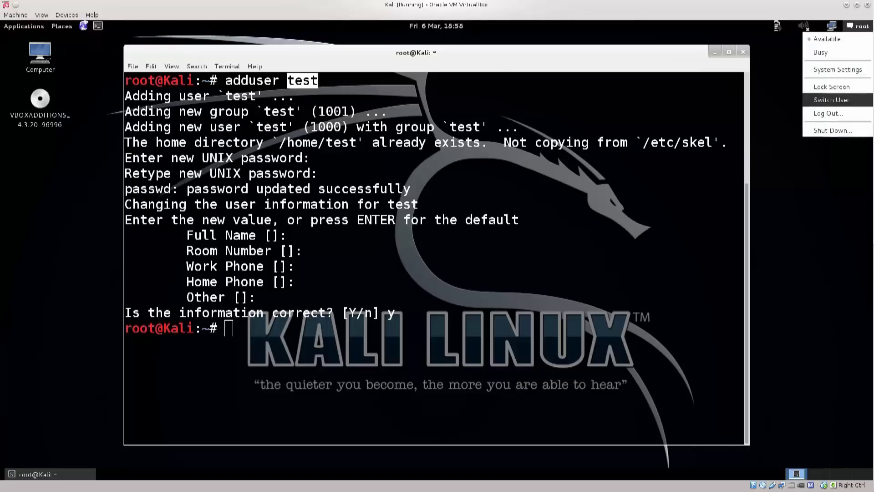
left_click(831, 100)
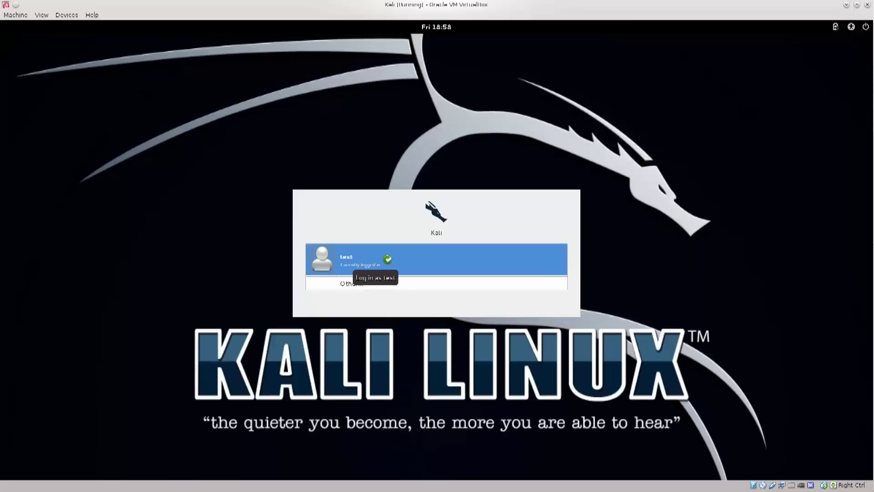
left_click(364, 266)
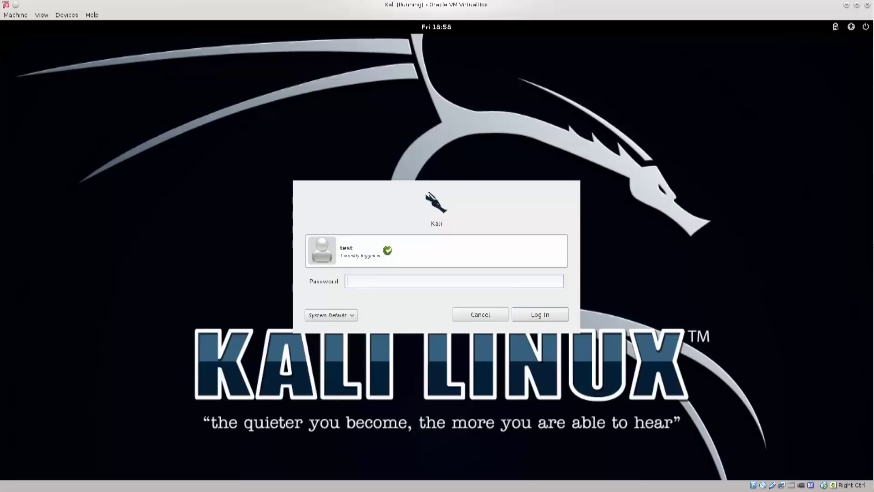
key("Return")
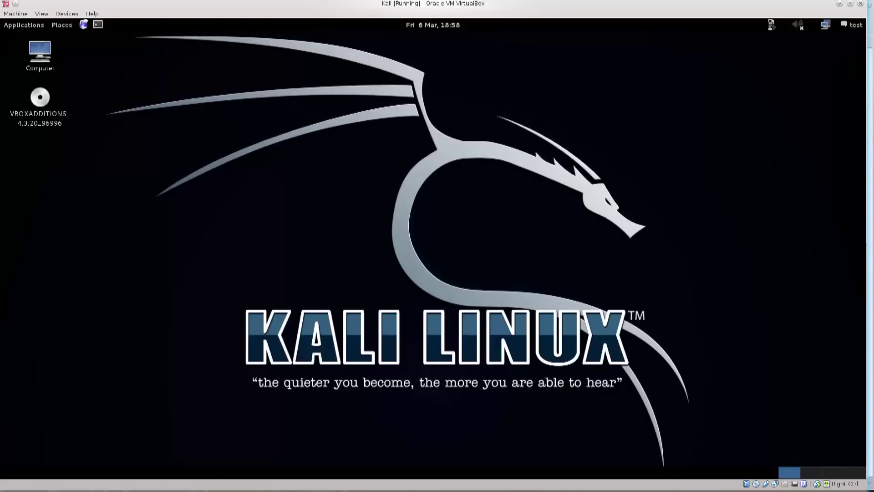
Launch Iceweasel, search Google for 'tor' and open the Tor Project result.
left_click(83, 25)
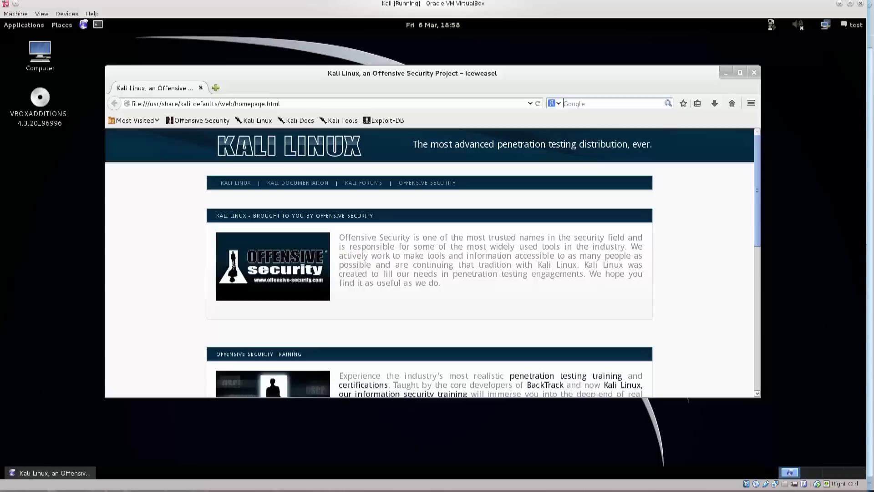
type("tor")
key("Return")
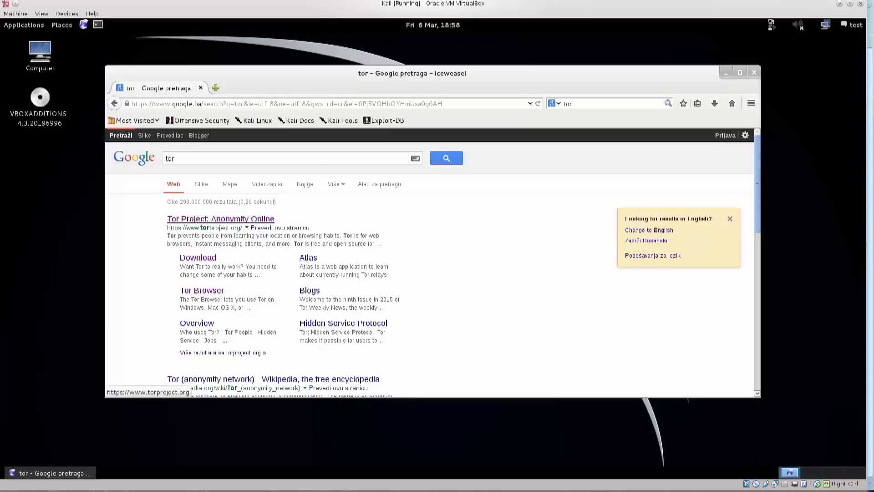
left_click(220, 219)
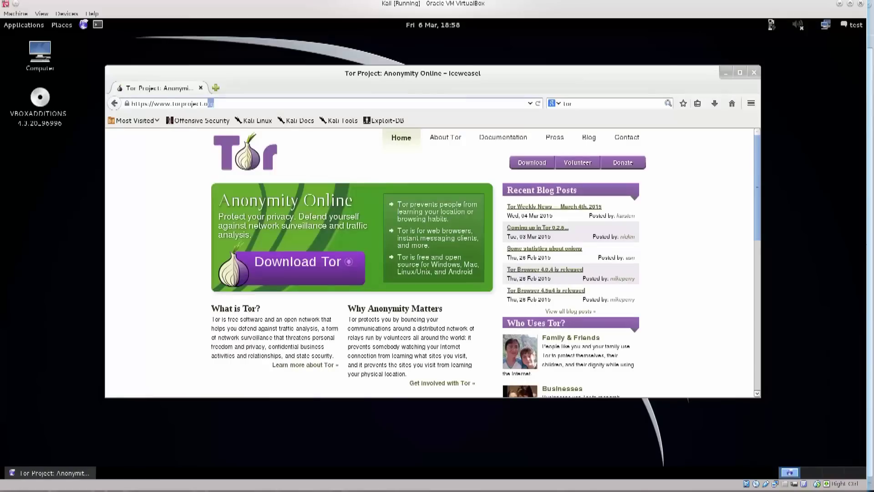
Highlight the https and torproject.org parts of the page address.
key("ctrl+l")
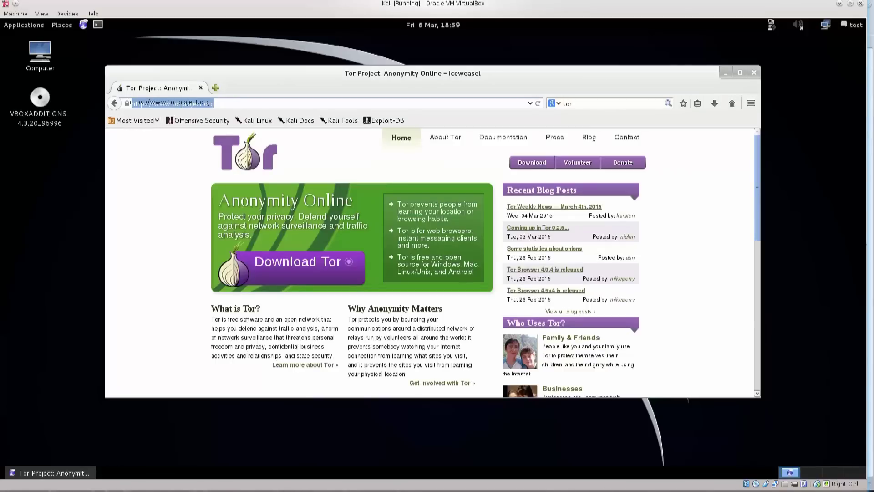
left_click(147, 103)
left_click_drag(147, 103, 132, 104)
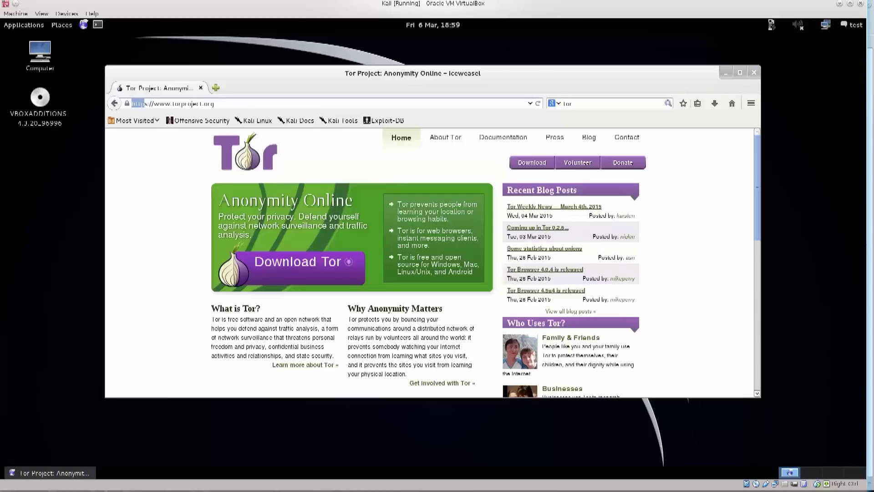
double_click(139, 103)
left_click_drag(173, 104, 214, 104)
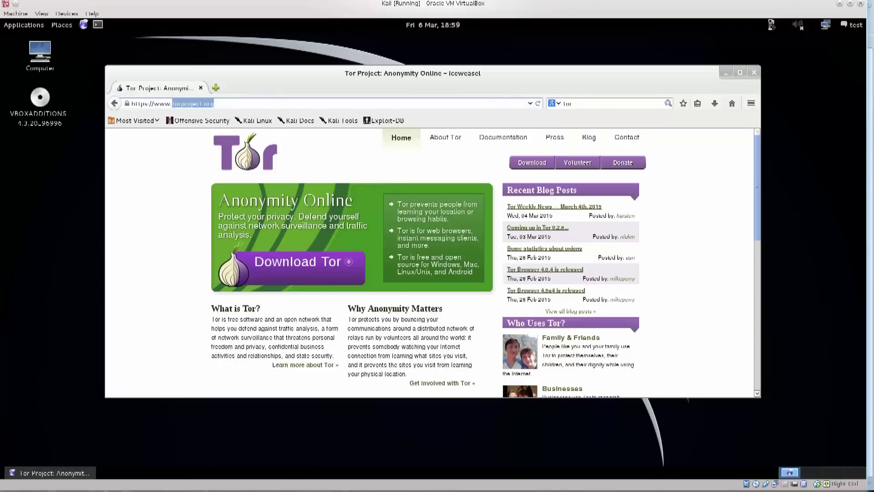
scroll(301, 214, "down", 2)
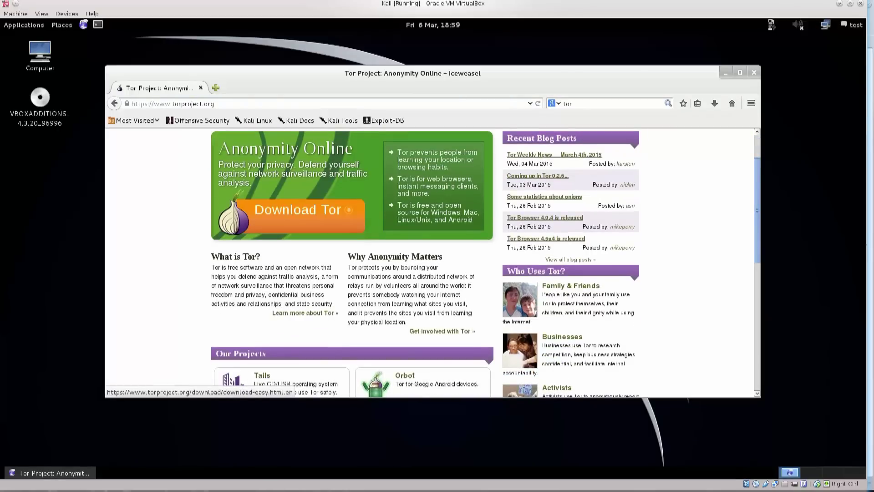
Open Download Tor and highlight the 64-bit GNU/Linux heading and 'Want Tor to really work?' section.
left_click(299, 211)
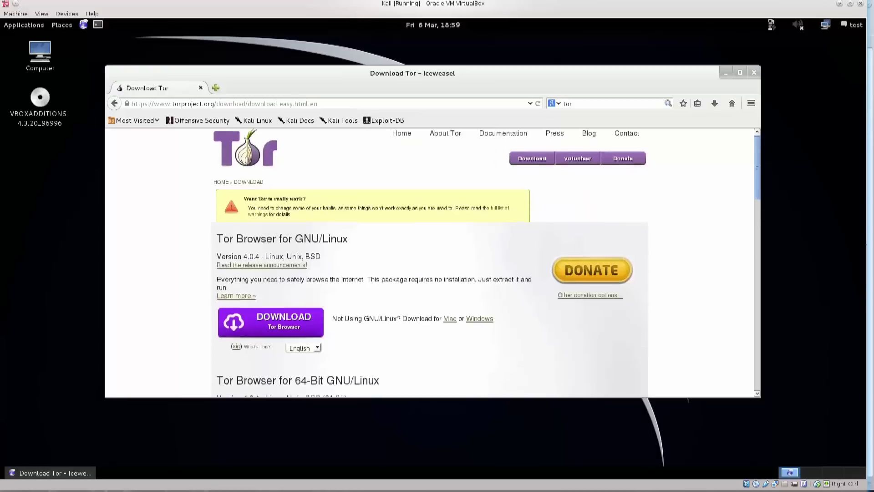
scroll(430, 262, "down", 5)
left_click_drag(217, 254, 380, 254)
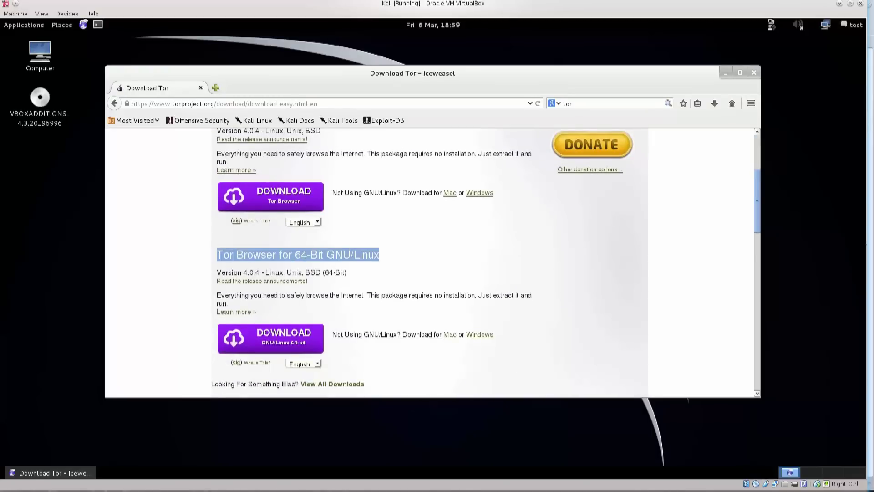
scroll(480, 152, "down", 7)
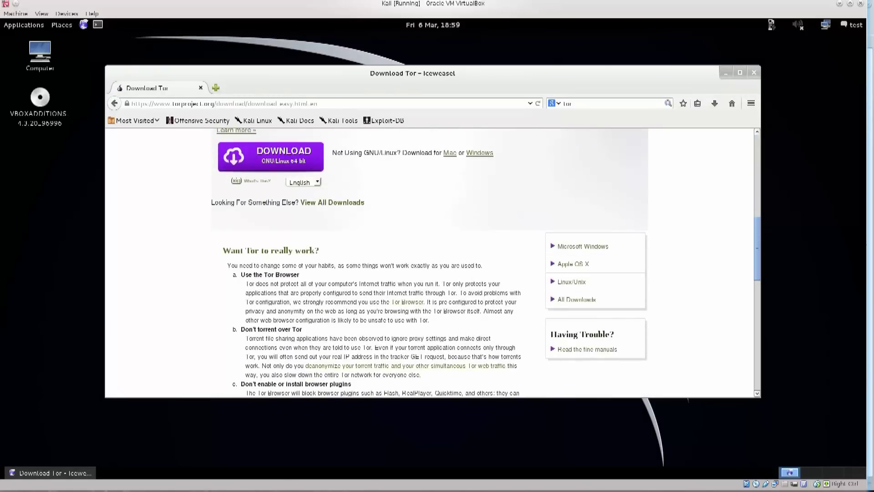
left_click_drag(222, 250, 518, 391)
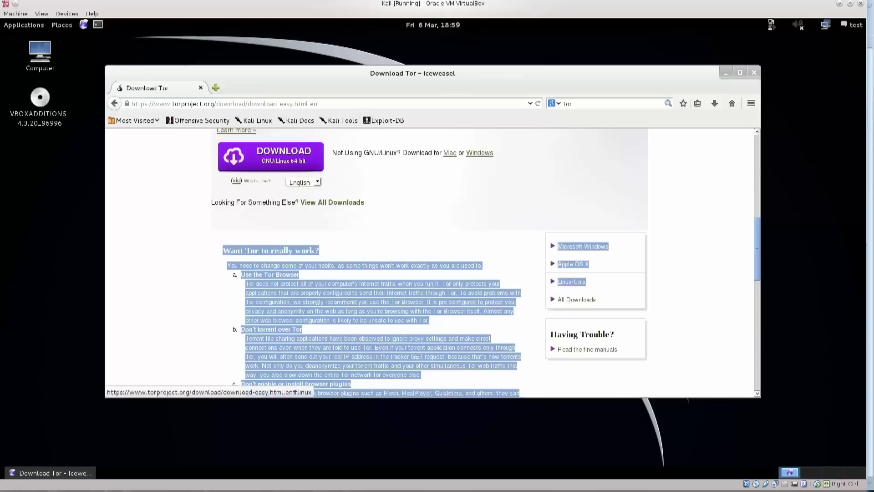
left_click(519, 391)
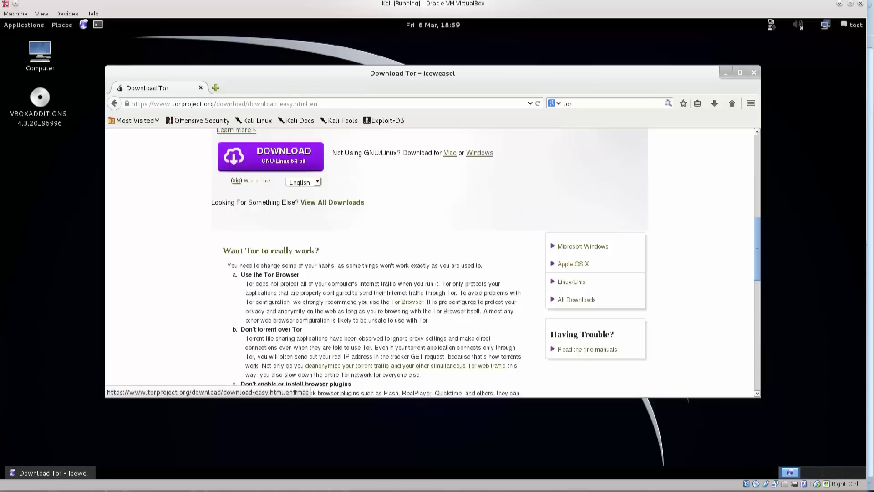
Zoom the download page in four steps, back out two, and scroll through it.
key("ctrl+plus")
key("ctrl+plus")
key("ctrl+plus")
key("ctrl+plus")
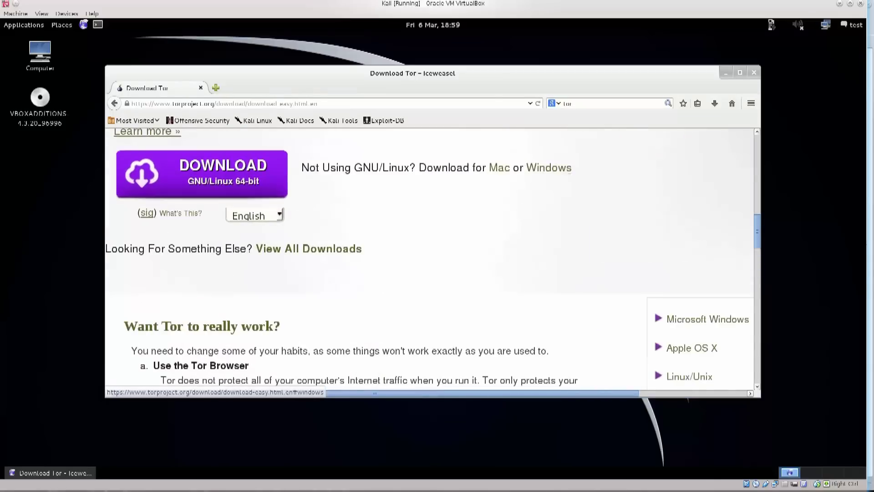
key("ctrl+plus")
scroll(429, 260, "right", 5)
scroll(429, 259, "down", 5)
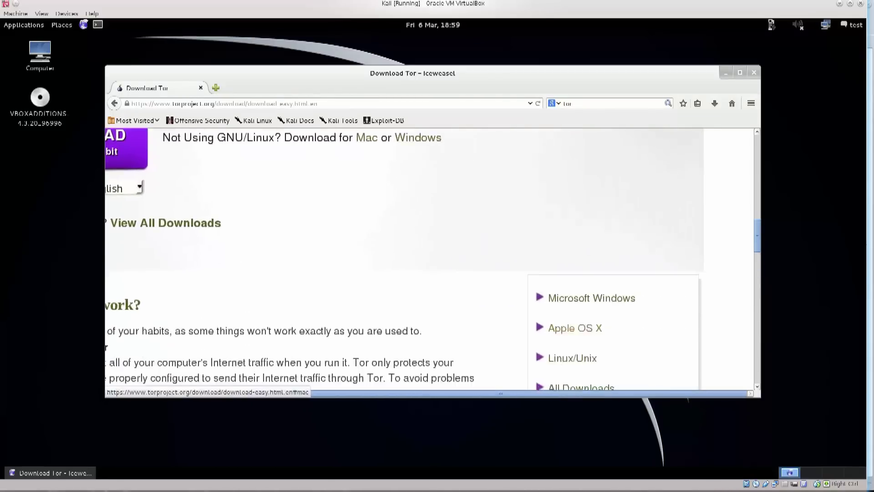
key("ctrl+plus")
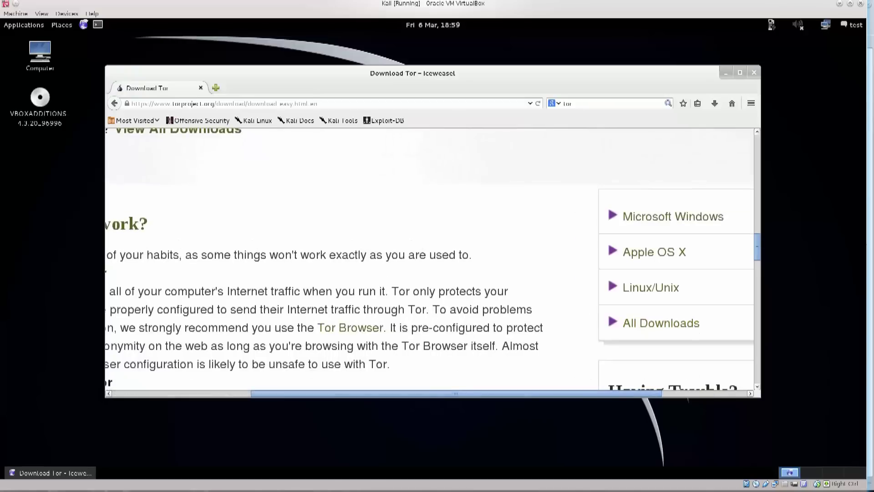
key("ctrl+plus")
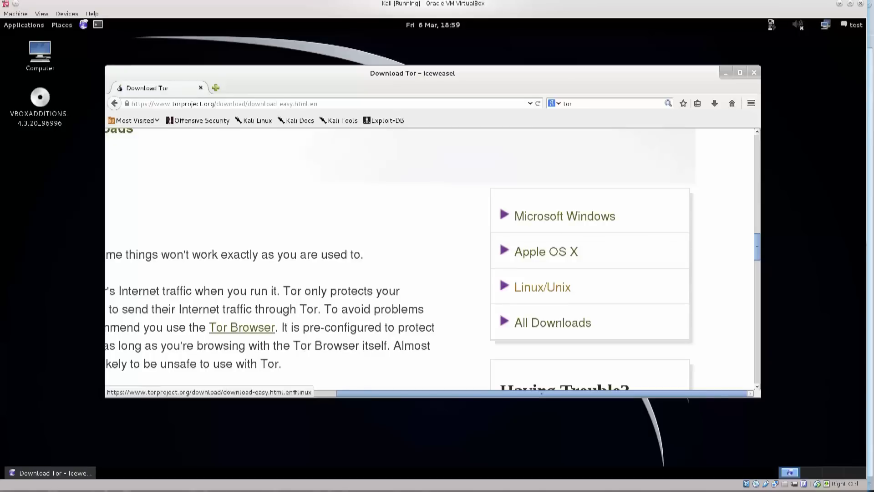
key("ctrl+minus")
key("ctrl+minus")
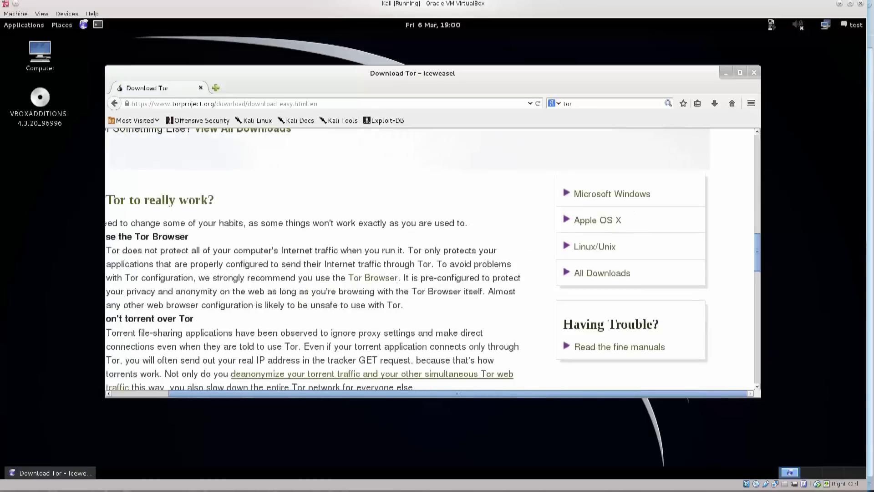
key("ctrl+minus")
key("ctrl+minus")
key("ctrl+minus")
key("ctrl+minus")
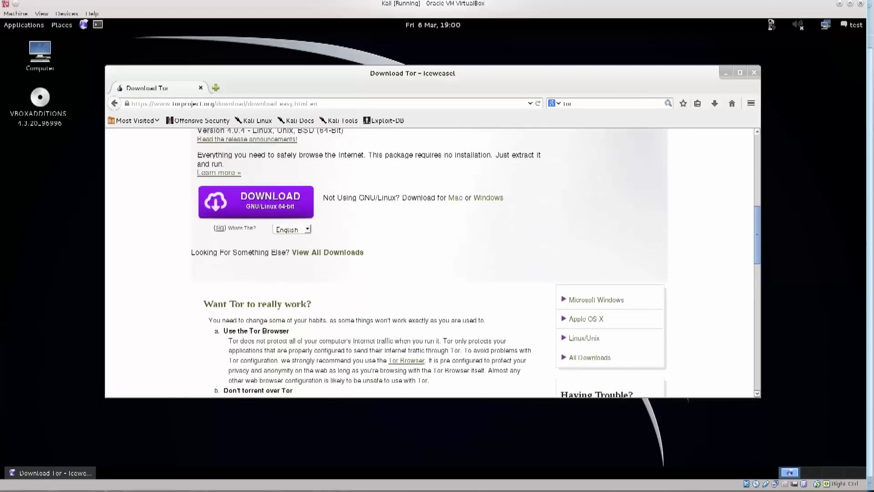
scroll(430, 262, "up", 1)
scroll(430, 263, "up", 3)
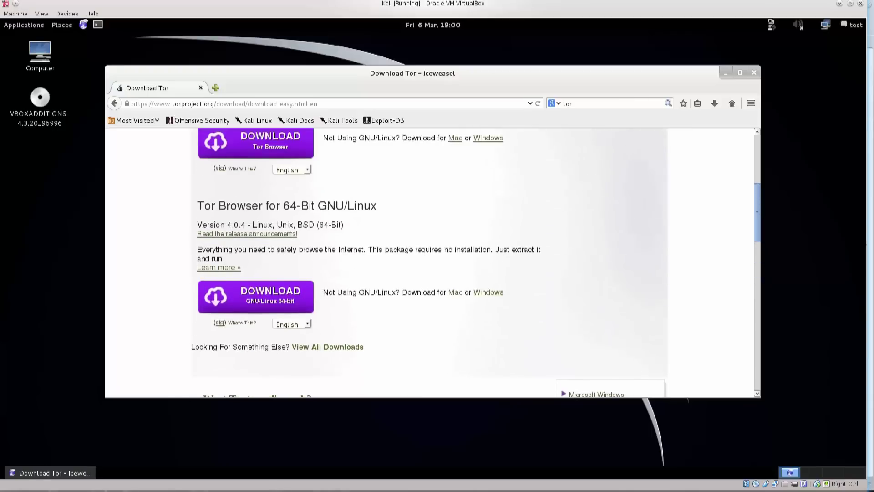
scroll(431, 262, "up", 4)
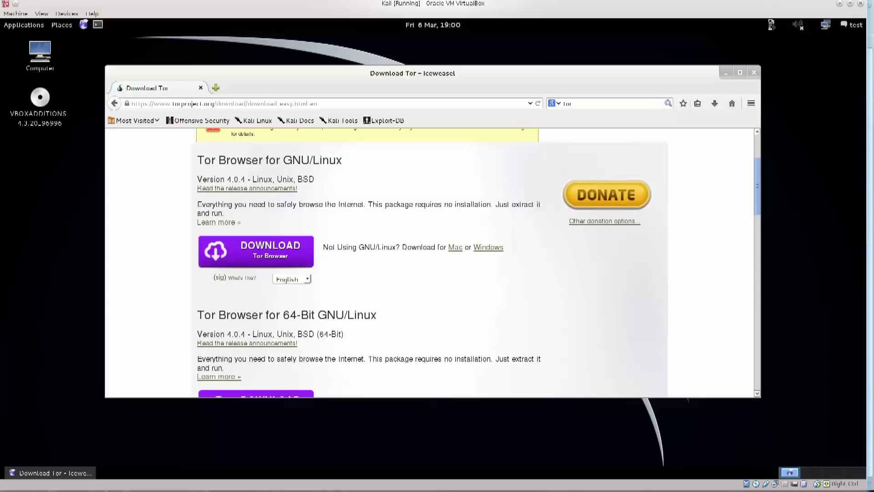
scroll(430, 262, "down", 2)
scroll(430, 262, "down", 2)
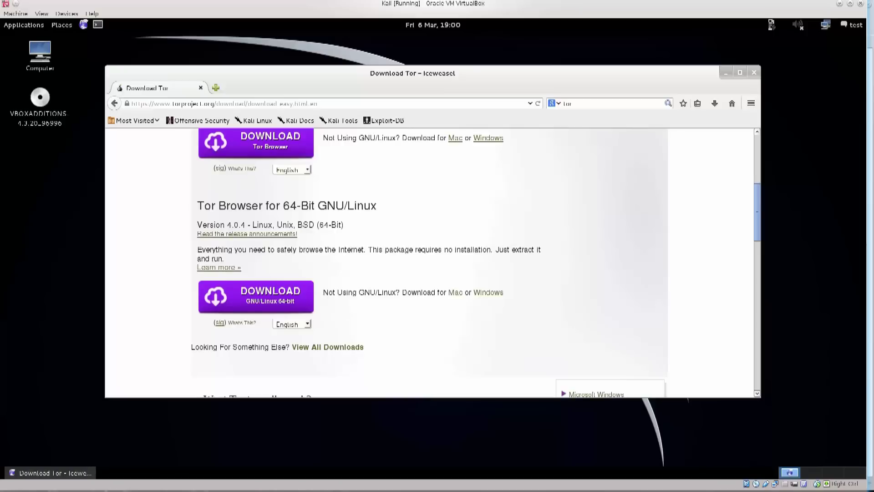
Save the 64-bit GNU/Linux Tor Browser 4.0.4 archive to disk and dismiss the Downloads panel.
left_click(256, 297)
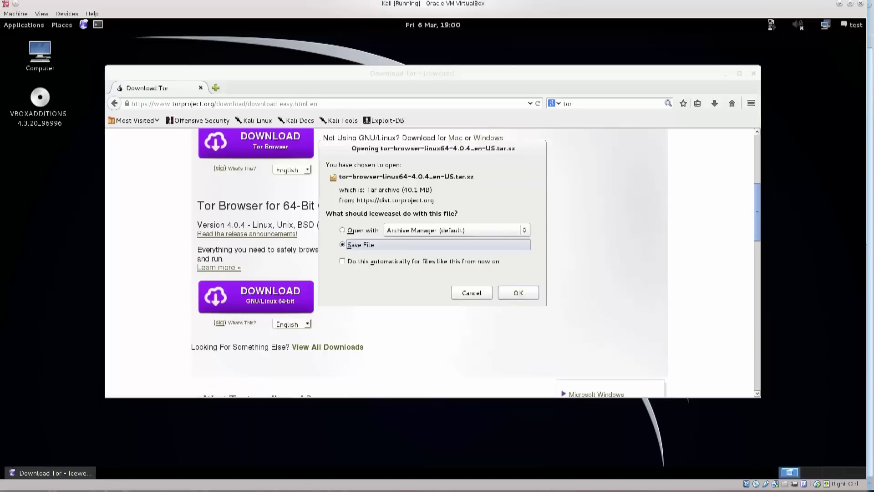
key("Return")
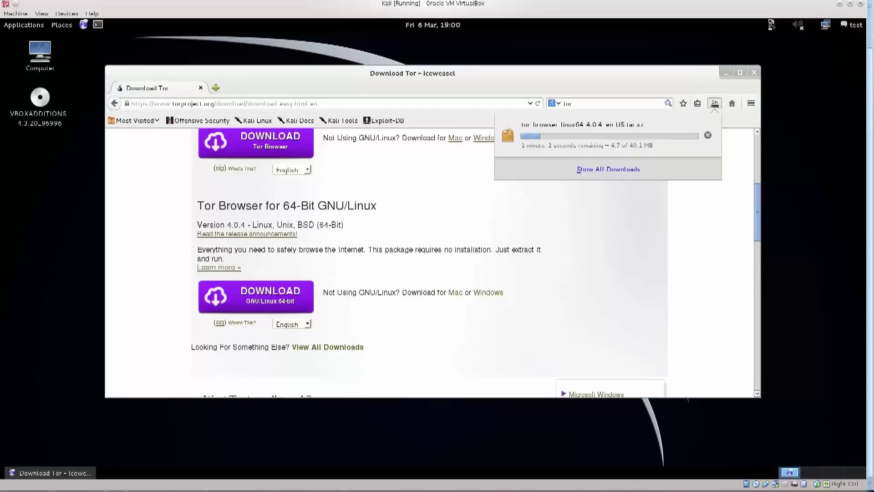
key("Escape")
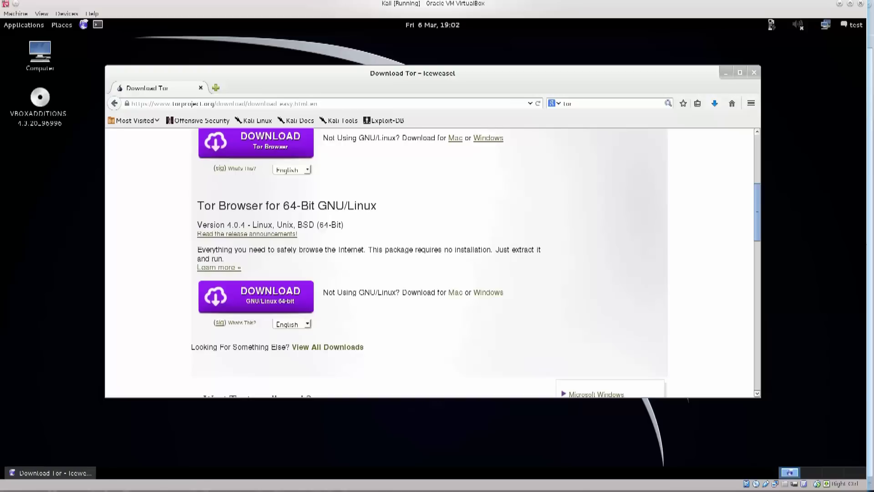
Open tor-browser-linux64-4.0.4_en-US.tar.xz from the toolbar Downloads list in Archive Manager.
scroll(430, 262, "up", 2)
scroll(430, 262, "up", 7)
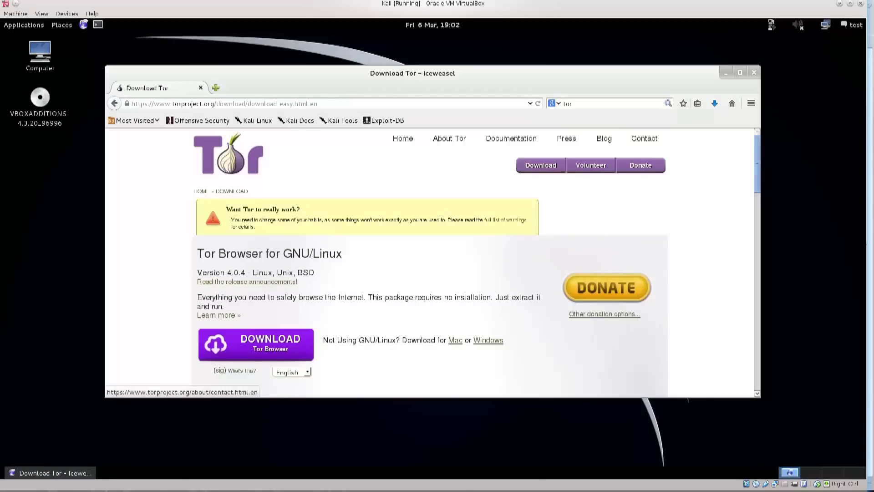
left_click(713, 106)
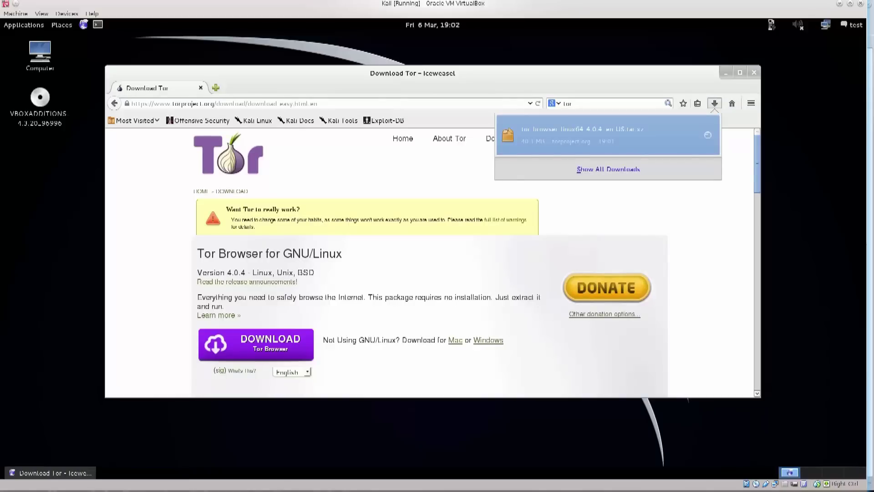
left_click(591, 135)
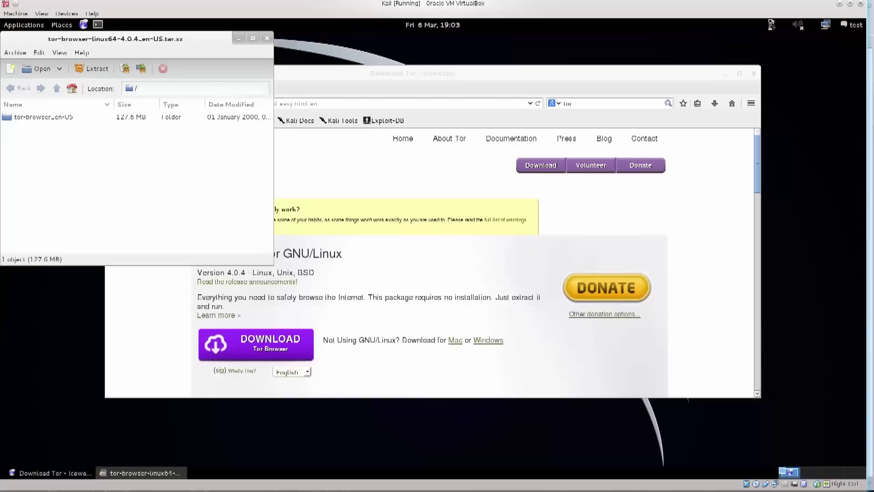
Extract the tor-browser archive's contents into the Desktop folder.
left_click(91, 68)
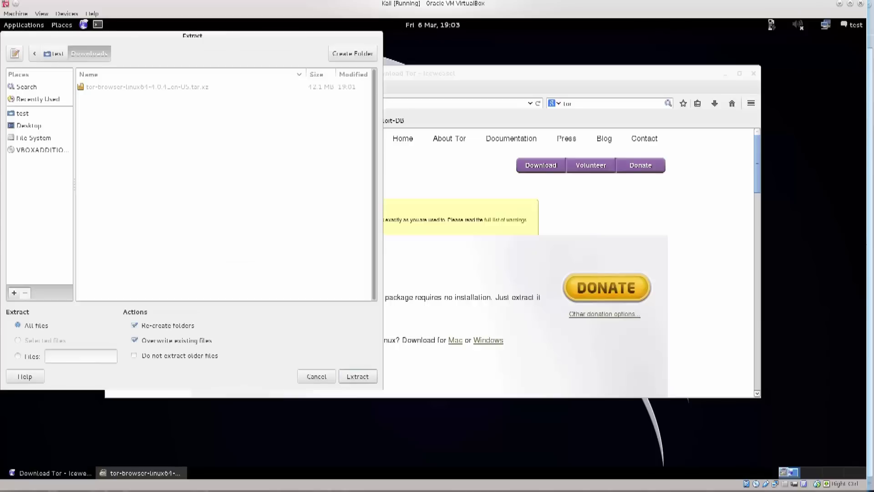
key("alt+Up")
key("Down")
key("Return")
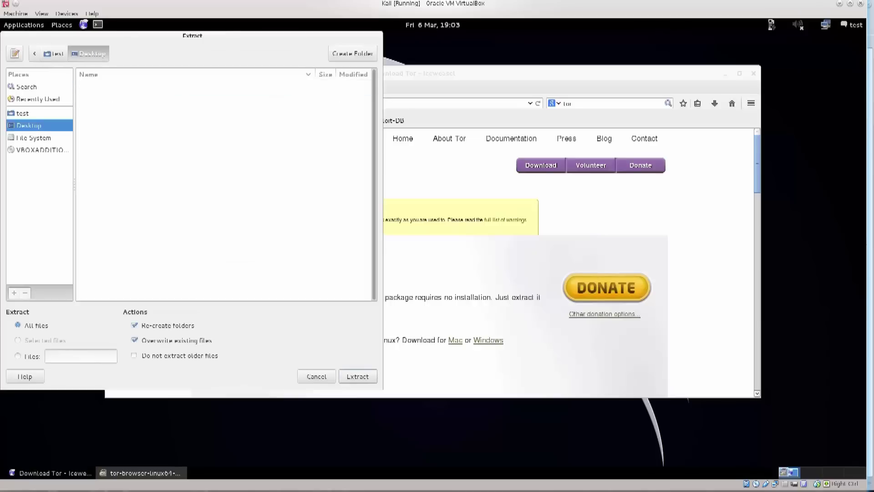
key("Return")
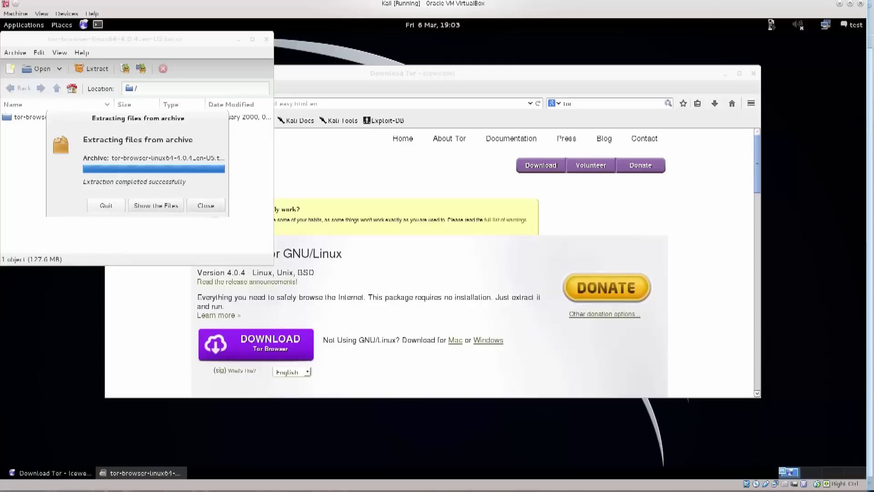
Close Archive Manager, open tor-browser_en-US on the Desktop, and run the start-tor-browser launcher.
left_click(106, 206)
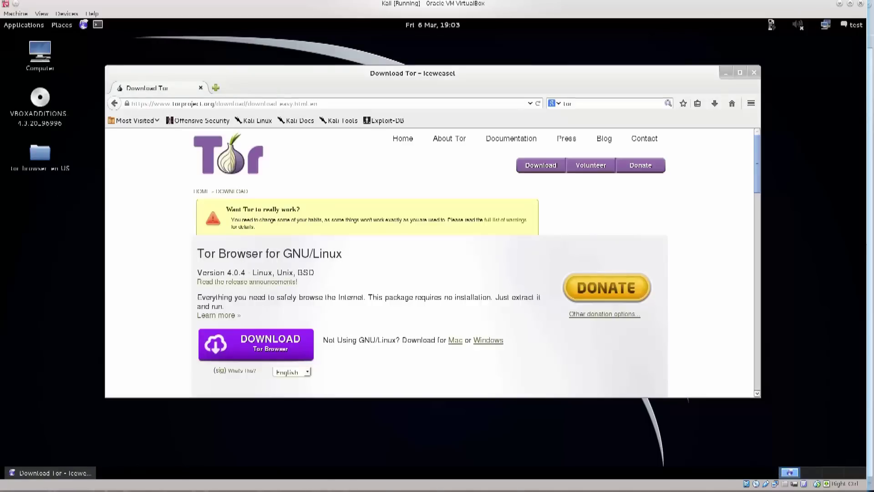
double_click(40, 153)
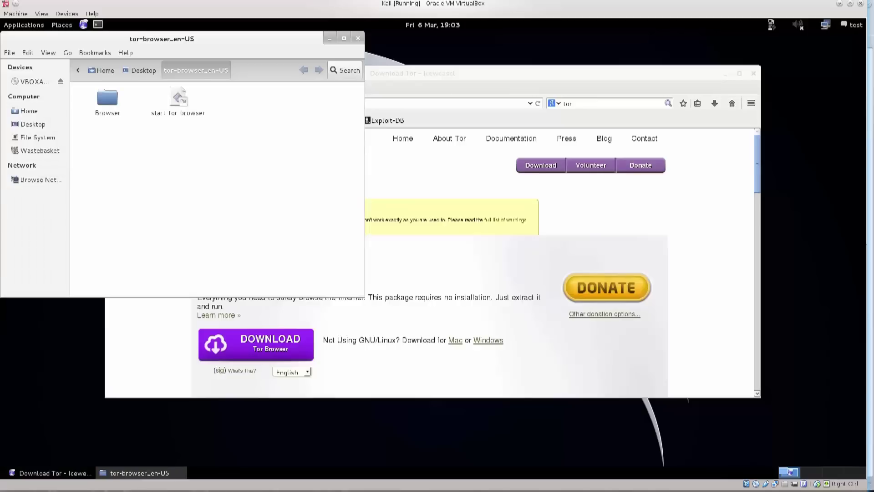
double_click(107, 98)
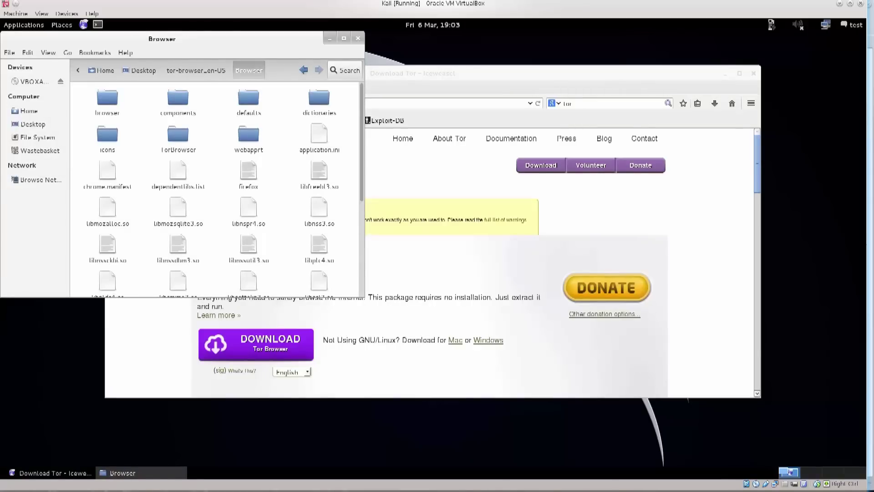
left_click(196, 70)
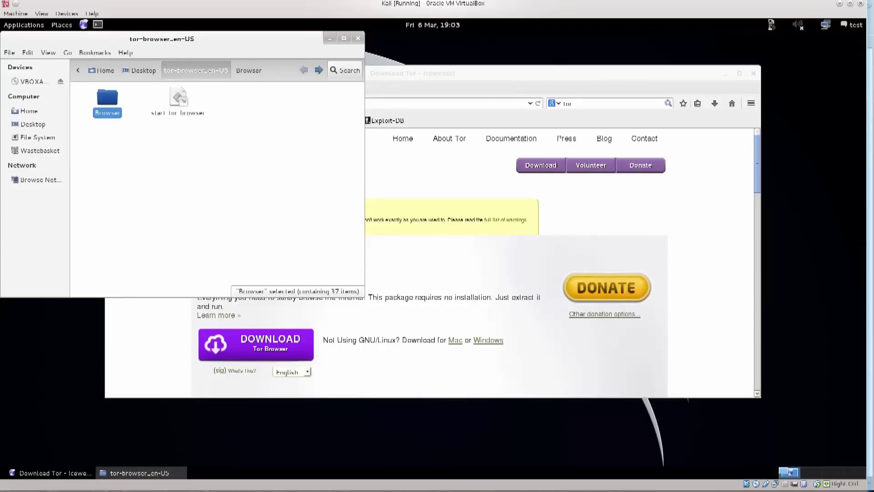
left_click(179, 98)
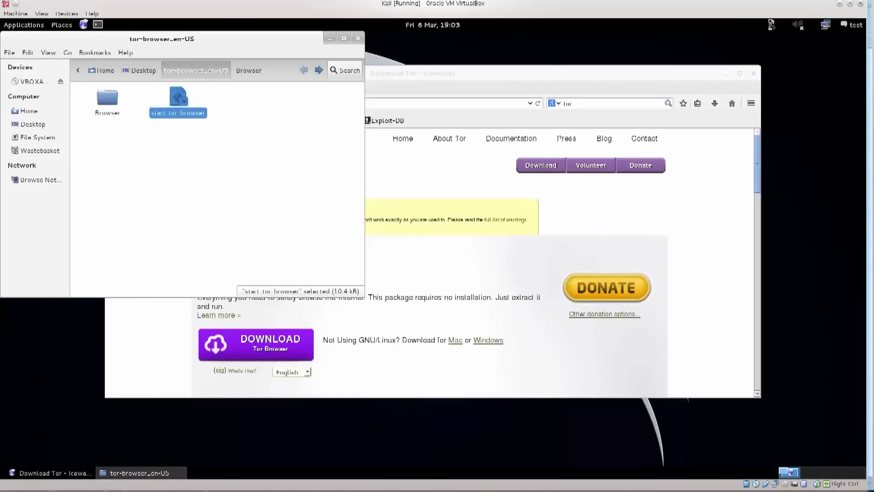
double_click(107, 98)
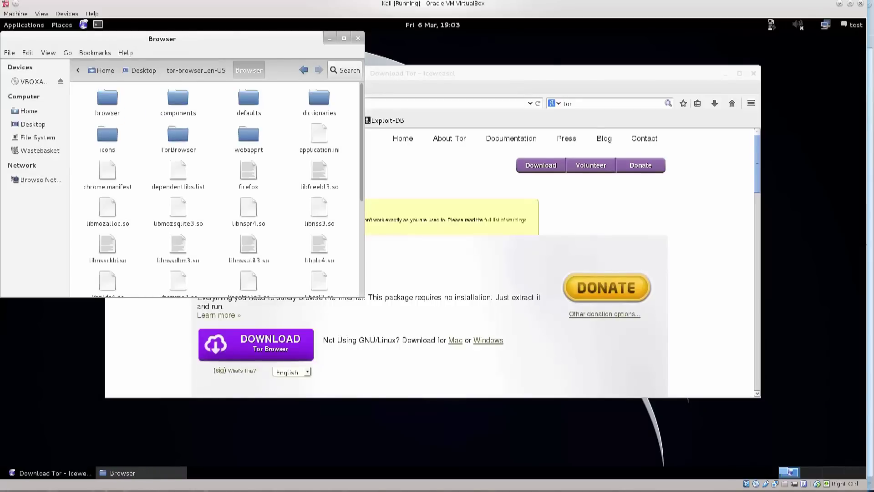
key("BackSpace")
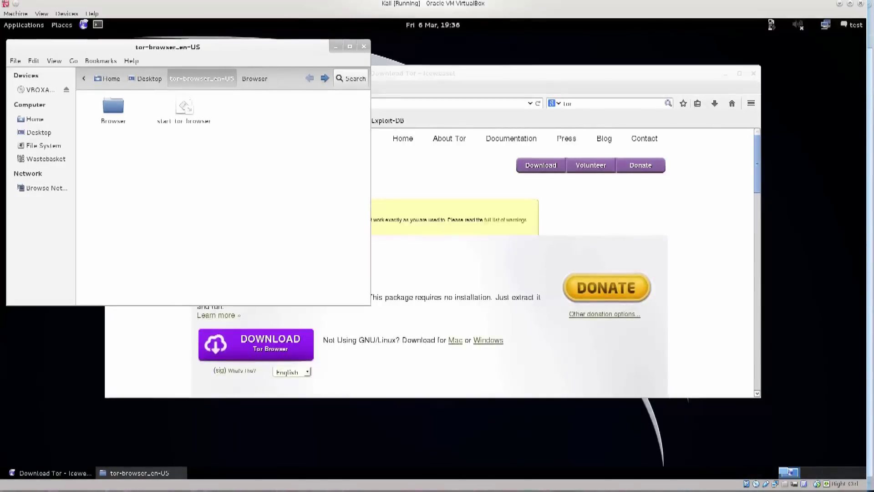
double_click(184, 109)
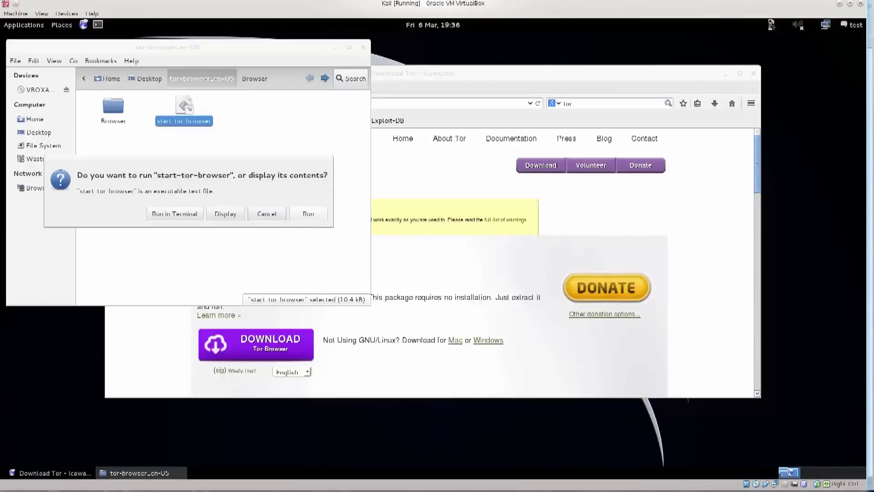
left_click(309, 213)
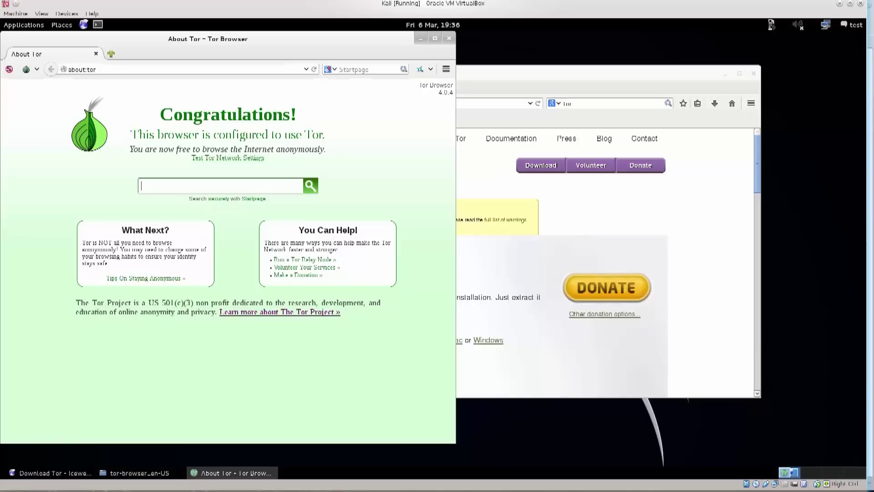
Maximize the Tor Browser window with Super+Up.
key("super+Up")
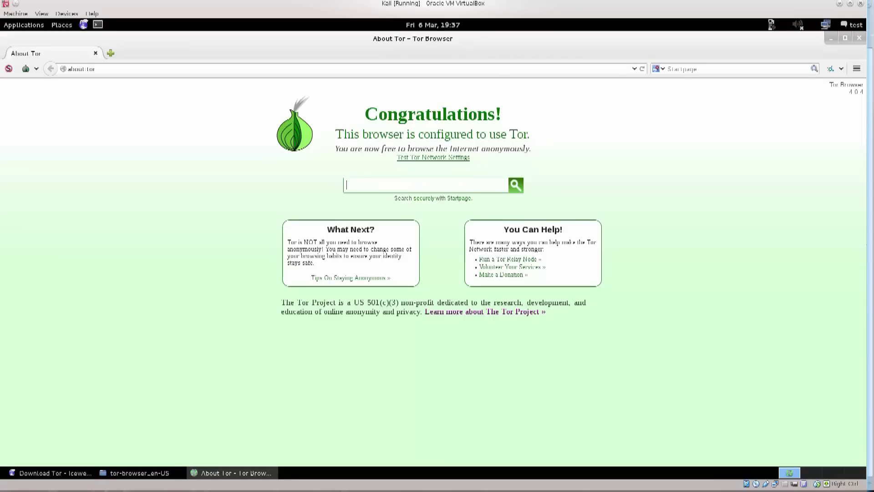
Search Startpage for 'hiddenwiki' and enlarge the results text.
type("hiddenwik")
type("i")
key("Return")
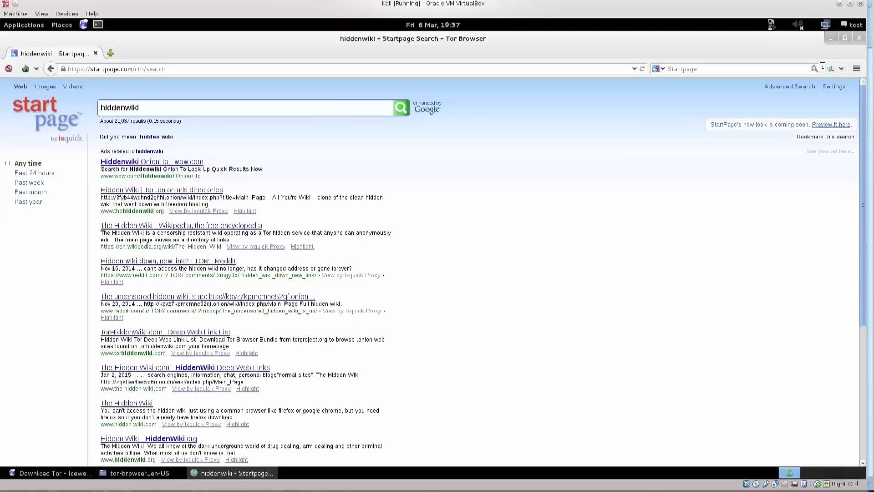
key("ctrl+plus")
key("ctrl+plus")
key("ctrl+plus")
key("ctrl+plus")
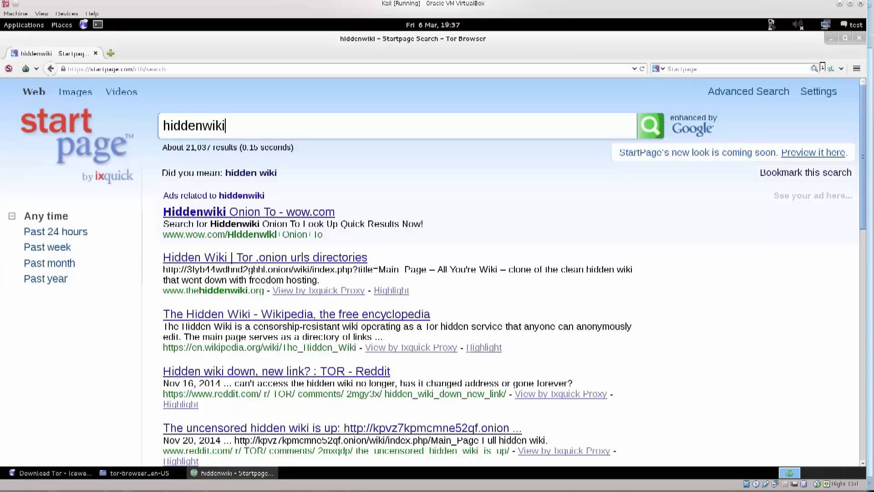
Refine the search to 'hiddenwiki url' and scroll down the results.
type("urkl")
key("BackSpace")
key("BackSpace")
type("l")
key("Return")
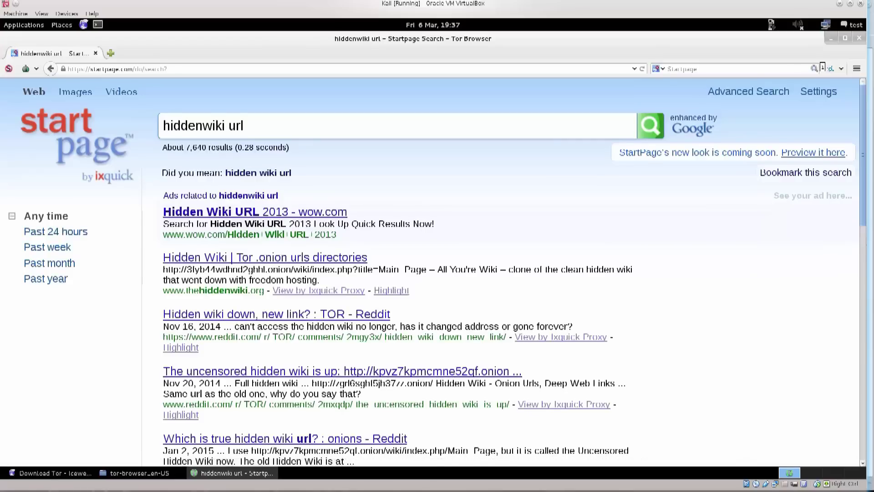
scroll(437, 273, "down", 3)
scroll(437, 274, "down", 3)
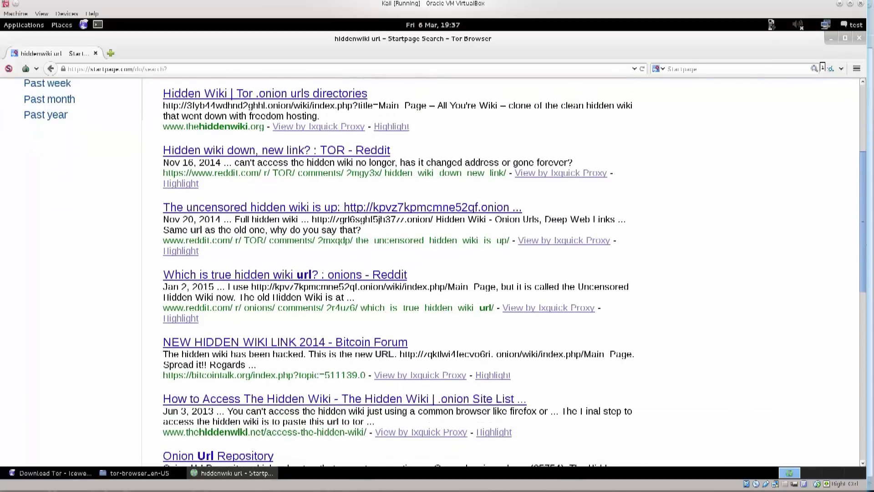
scroll(221, 374, "down", 2)
scroll(221, 374, "down", 1)
Open the Onion Url Repository and Bitcoin Forum results in new tabs.
right_click(221, 374)
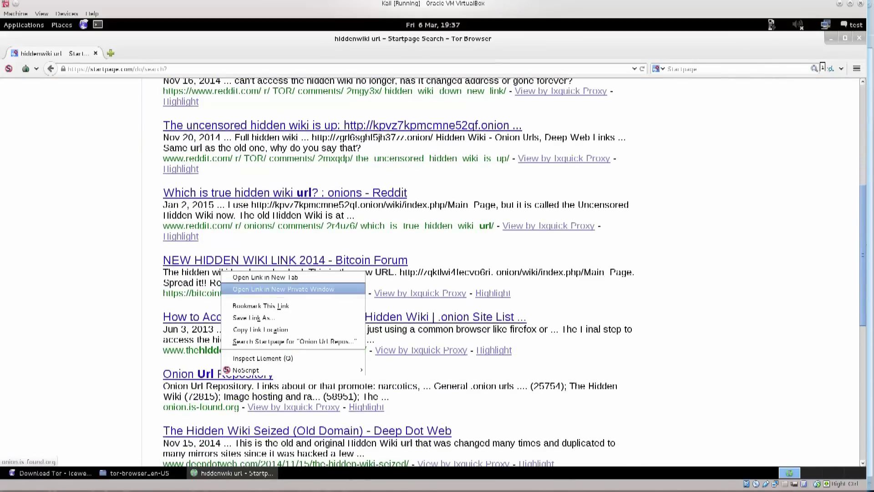
left_click(265, 276)
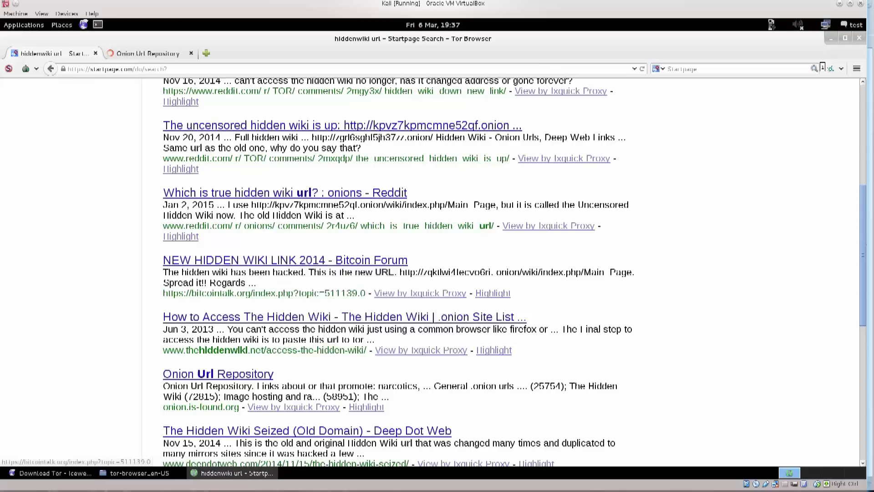
right_click(299, 263)
left_click(318, 270)
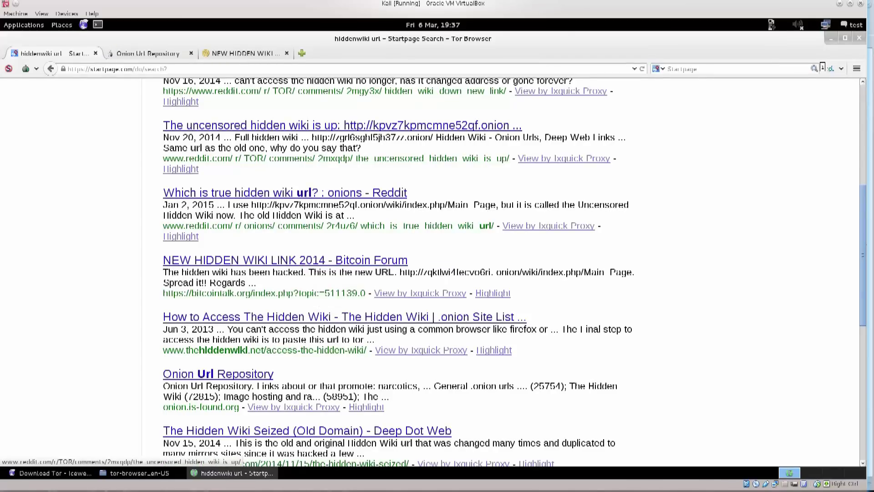
Look over the Onion Url Repository tab, then bring the NEW HIDDEN WIKI forum tab forward.
key("ctrl+Tab")
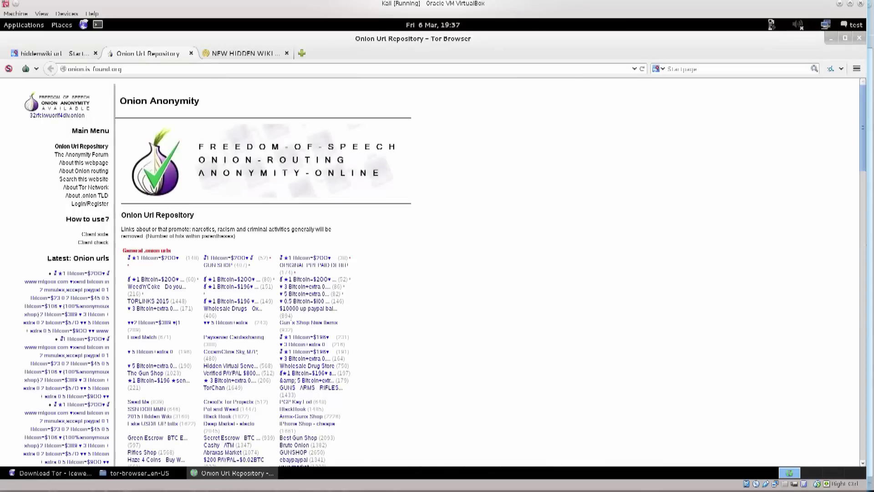
left_click_drag(120, 101, 199, 101)
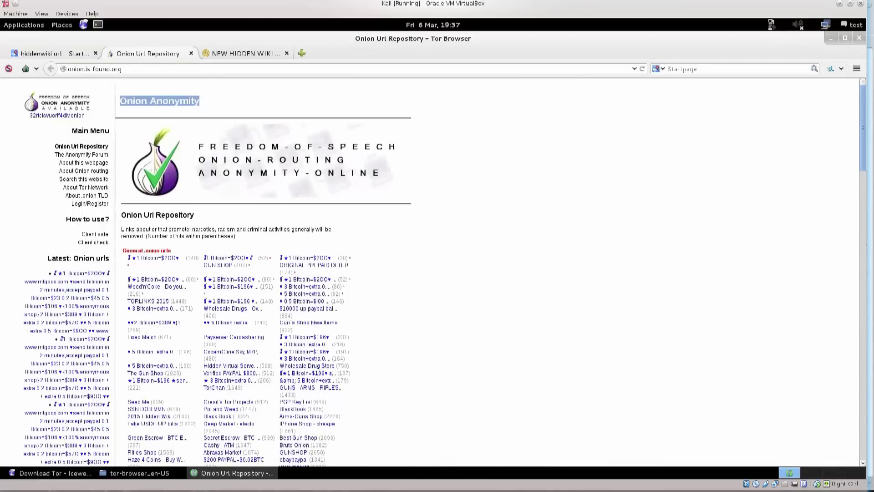
scroll(437, 272, "down", 3)
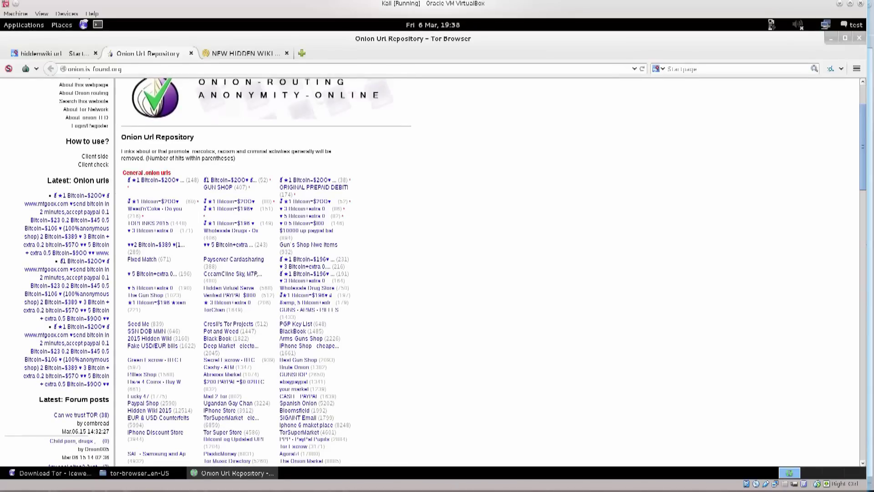
scroll(436, 272, "up", 3)
key("ctrl+Tab")
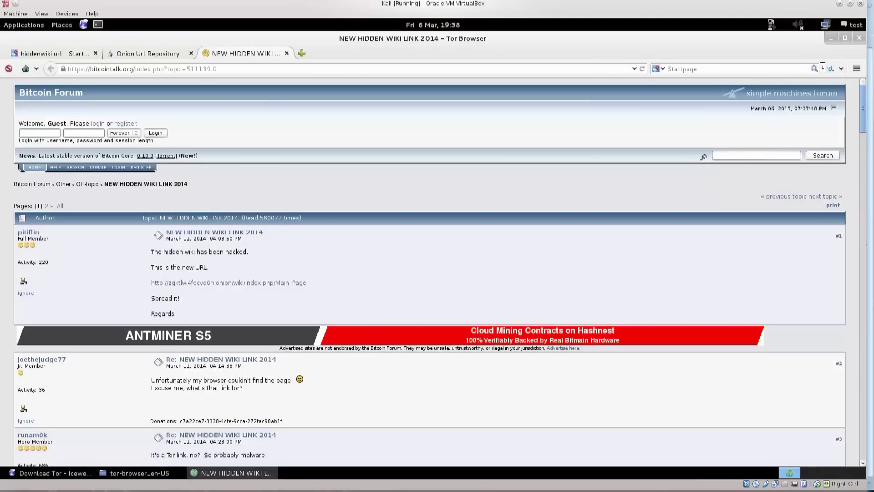
Zoom in on the forum thread and select the Hidden Wiki onion address in post #1.
key("ctrl+plus")
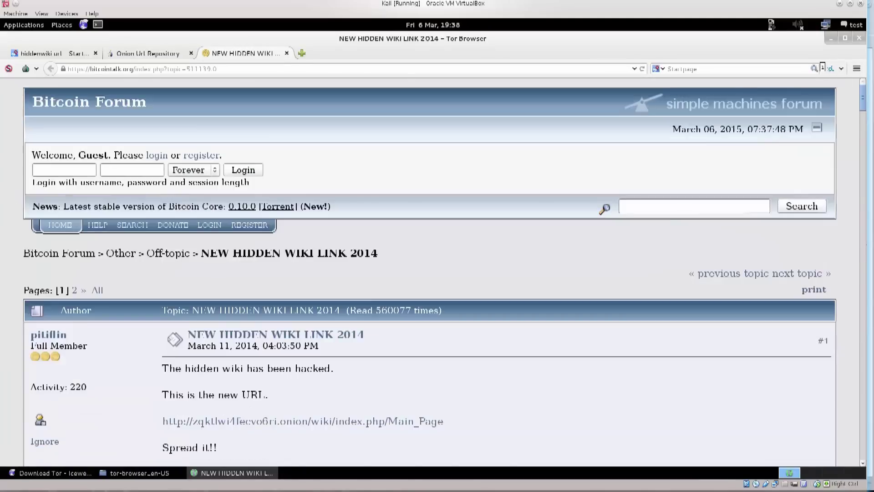
left_click_drag(162, 367, 325, 368)
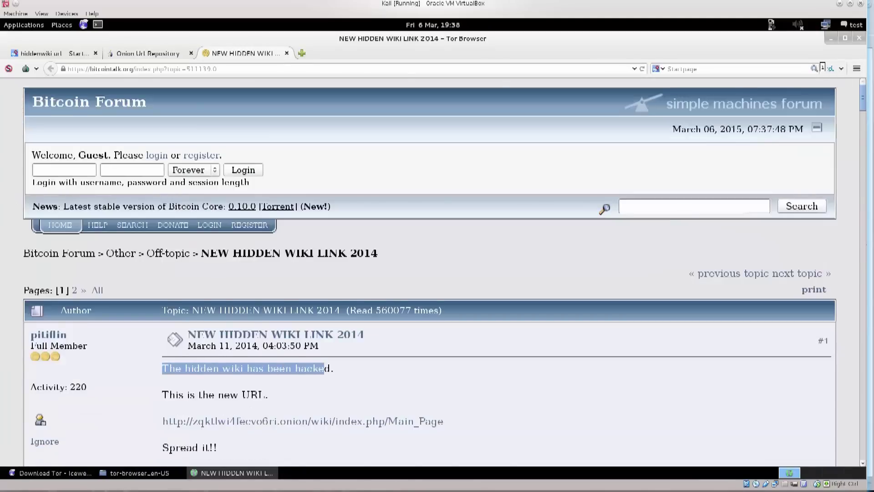
scroll(325, 368, "down", 2)
left_click_drag(168, 352, 258, 352)
scroll(258, 352, "down", 4)
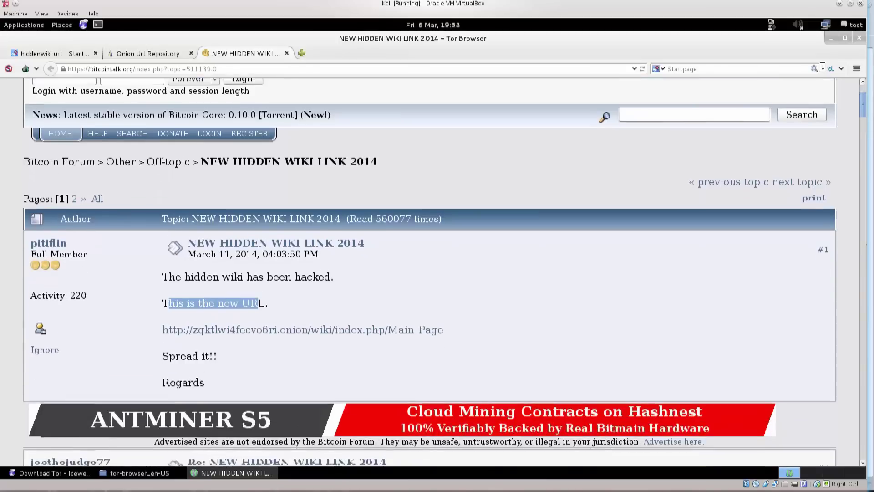
left_click_drag(161, 294, 444, 294)
key("ctrl+c")
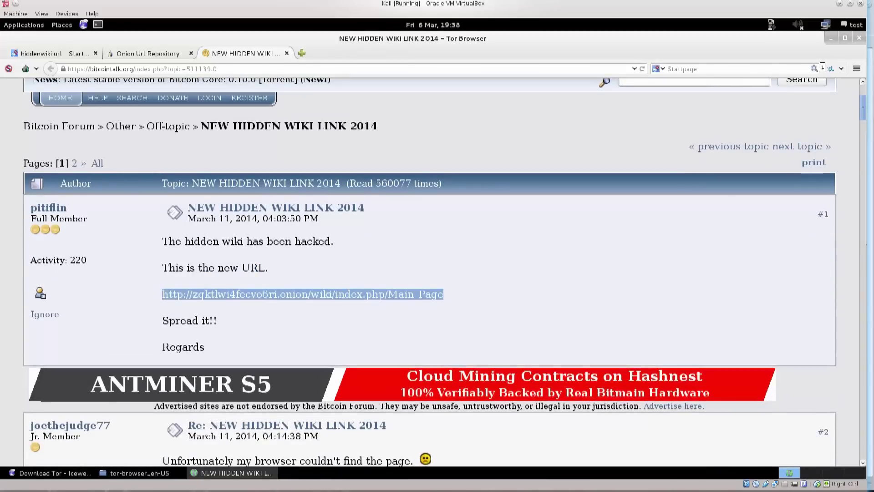
left_click_drag(169, 241, 333, 241)
Load the copied onion wiki address in a new tab.
key("ctrl+t")
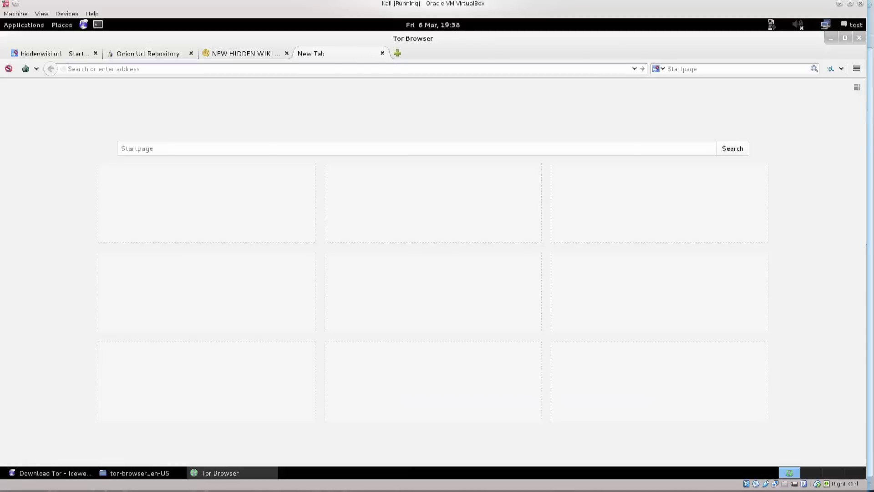
key("ctrl+v")
key("Return")
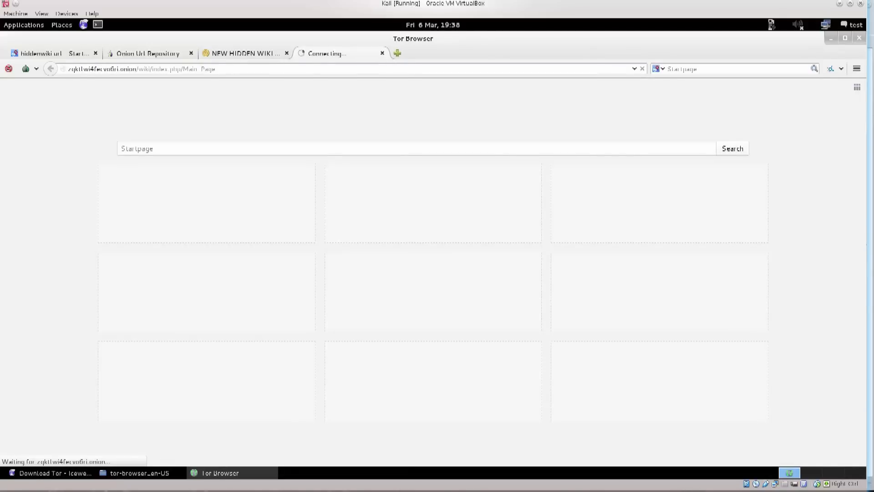
Scroll the forum thread while the wiki loads, then return to the Hidden Wiki tab.
key("ctrl+Page_Up")
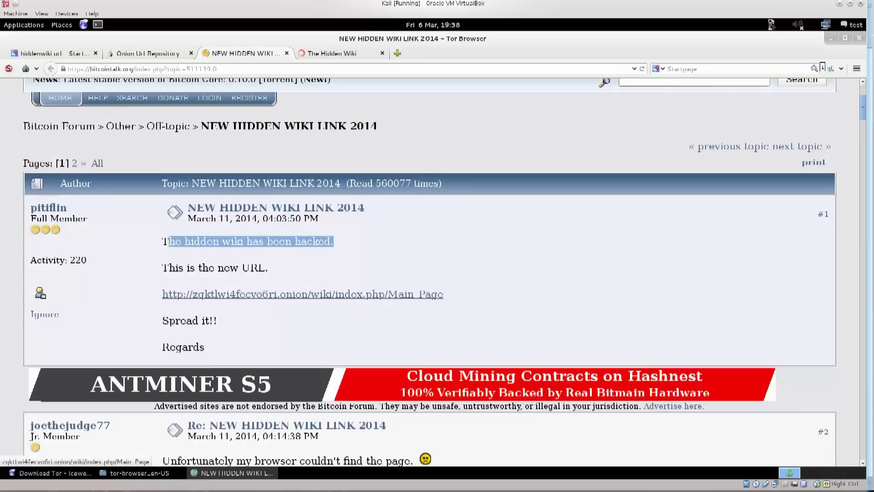
scroll(437, 273, "down", 5)
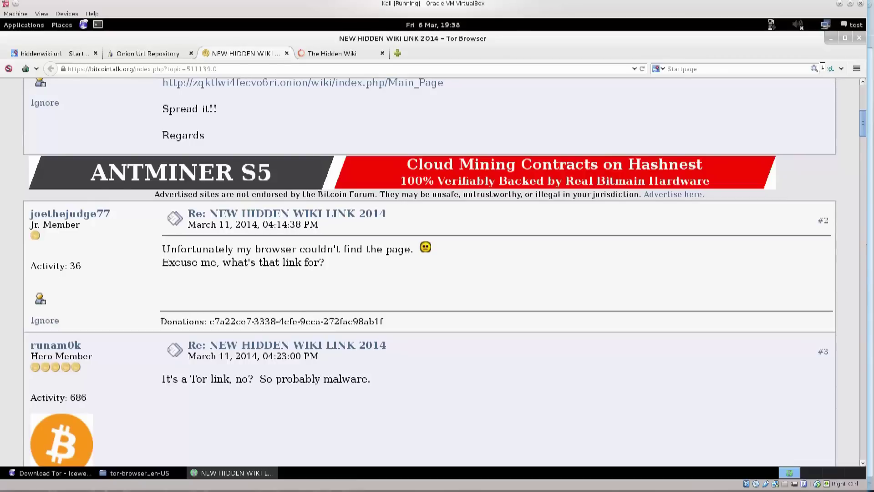
scroll(437, 273, "down", 1)
scroll(437, 273, "down", 3)
scroll(437, 273, "down", 4)
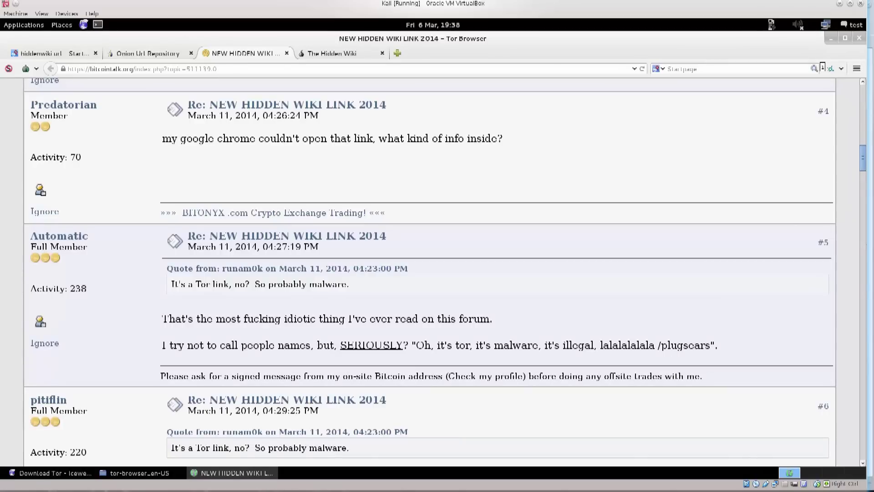
scroll(437, 273, "up", 4)
scroll(437, 273, "up", 7)
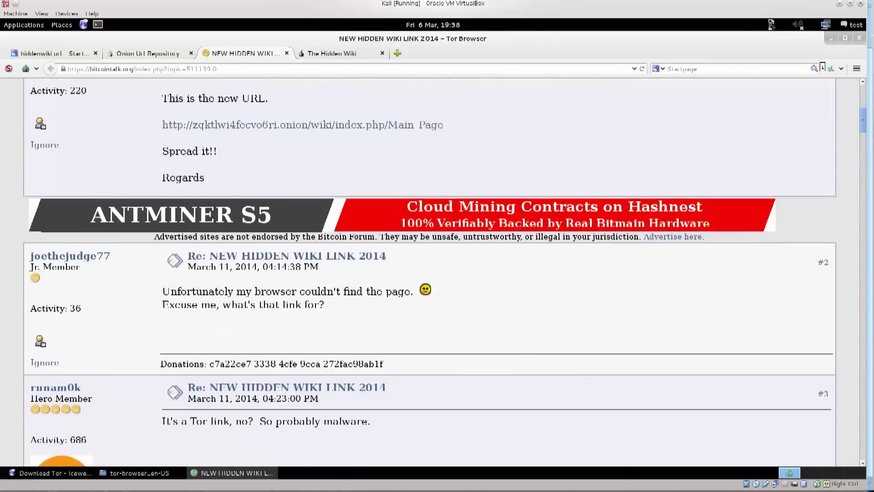
key("ctrl+Tab")
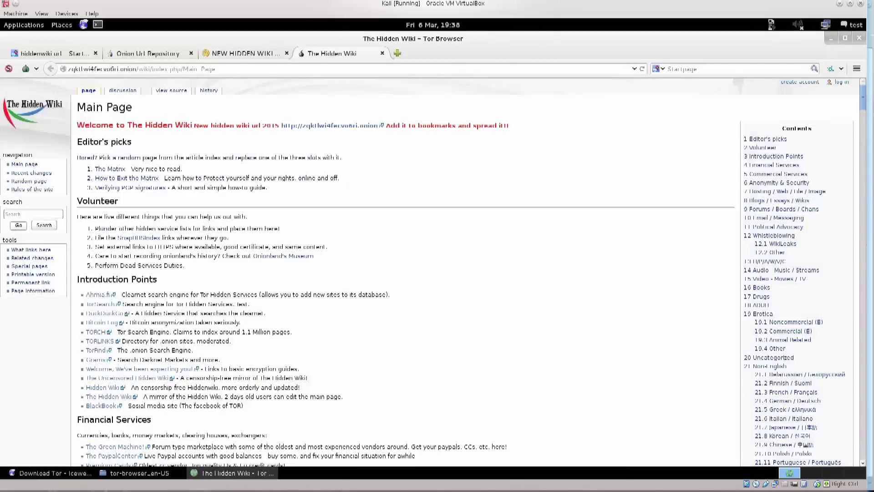
Enlarge the Hidden Wiki text and scroll back to the top of the page.
key("ctrl+plus")
key("ctrl+plus")
key("ctrl+plus")
key("ctrl+plus")
key("ctrl+plus")
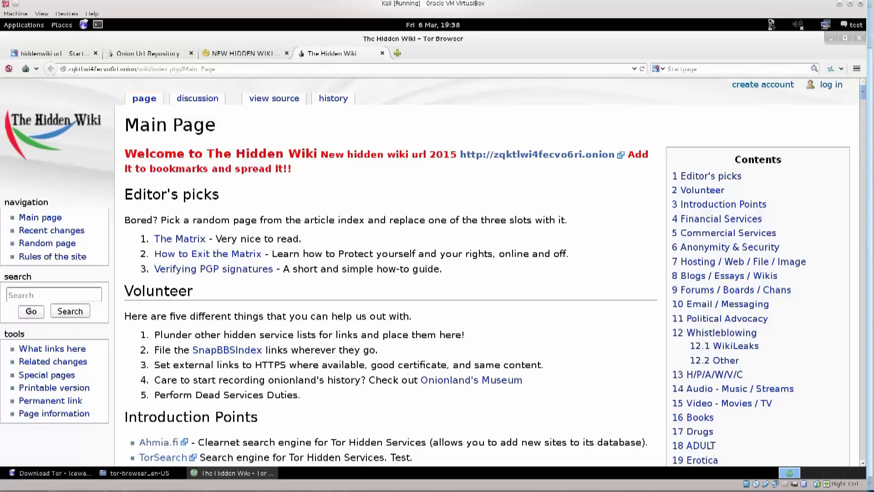
scroll(391, 273, "down", 5)
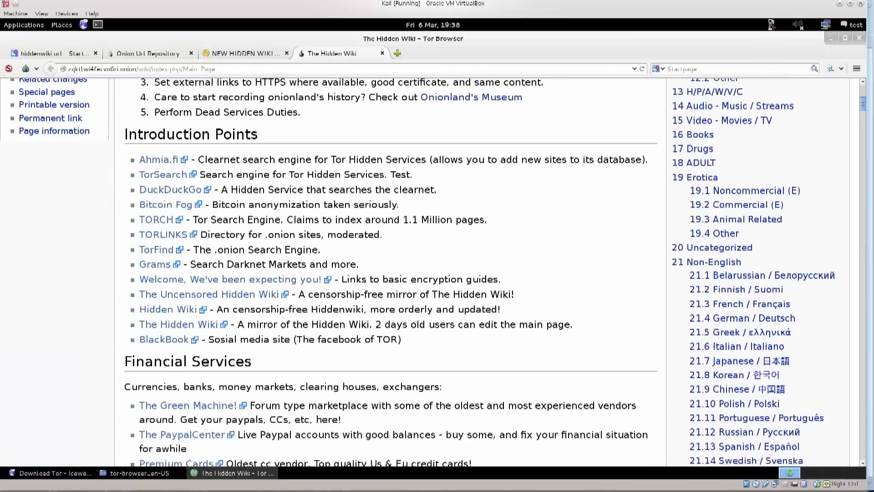
scroll(392, 273, "up", 1)
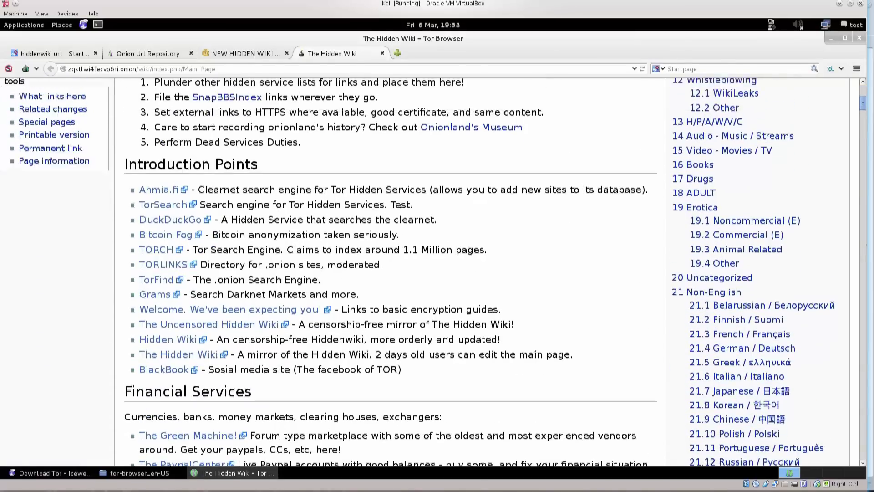
scroll(391, 273, "up", 1)
scroll(392, 273, "up", 1)
scroll(391, 273, "up", 2)
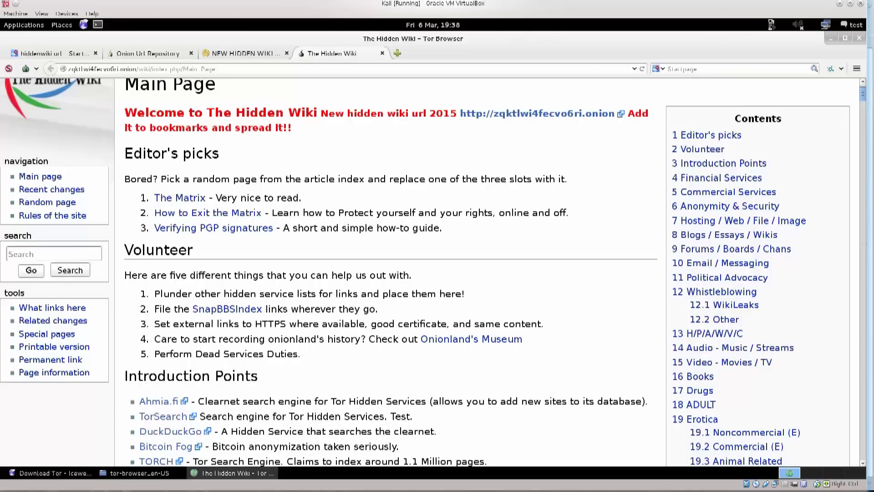
Highlight the Editor's picks and Volunteer sections, then scroll to the Introduction Points list.
left_click_drag(125, 153, 301, 354)
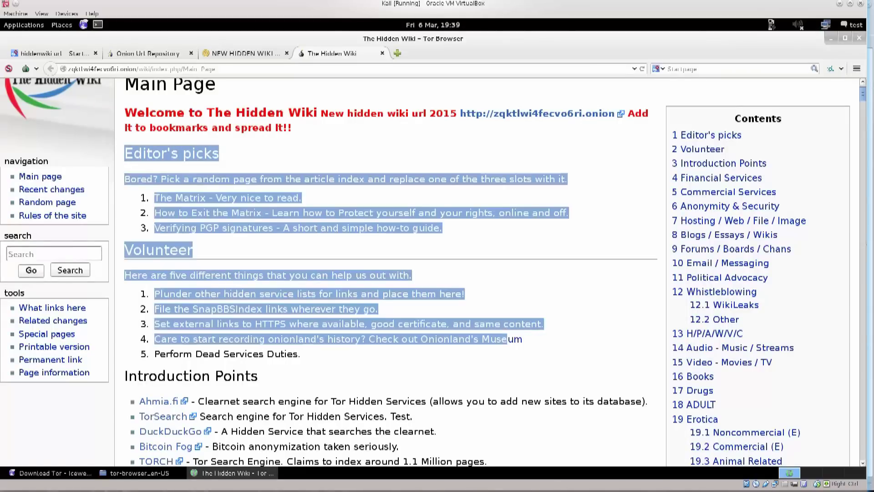
left_click(301, 354)
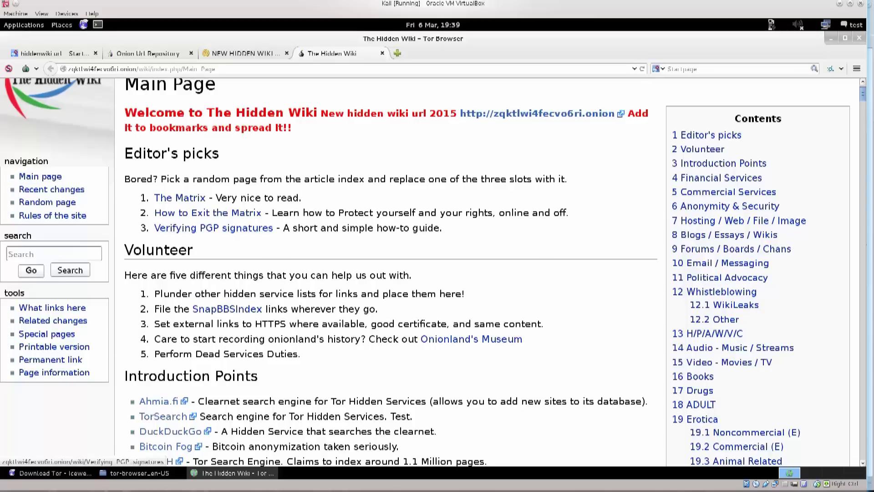
left_click_drag(132, 154, 219, 155)
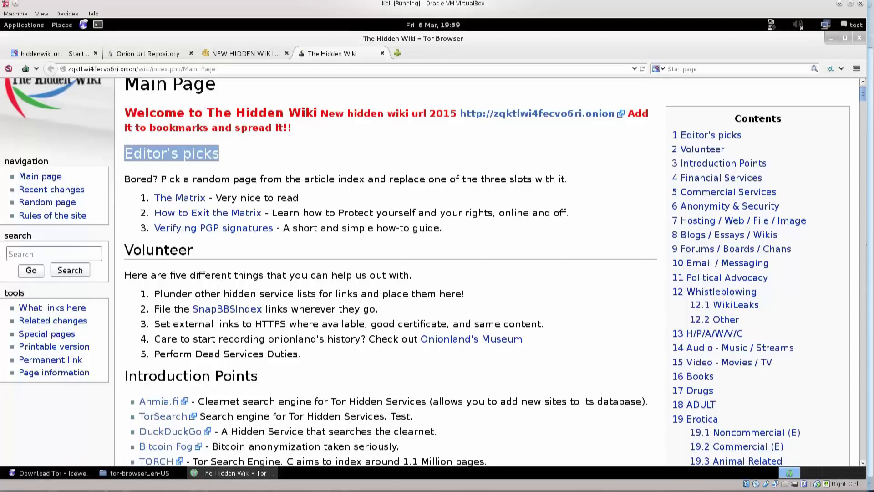
scroll(392, 273, "down", 1)
scroll(391, 273, "down", 4)
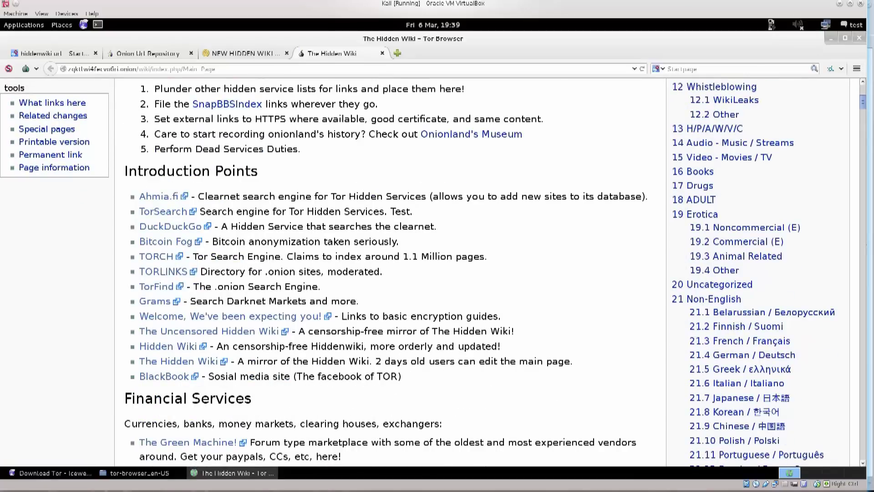
scroll(391, 273, "down", 5)
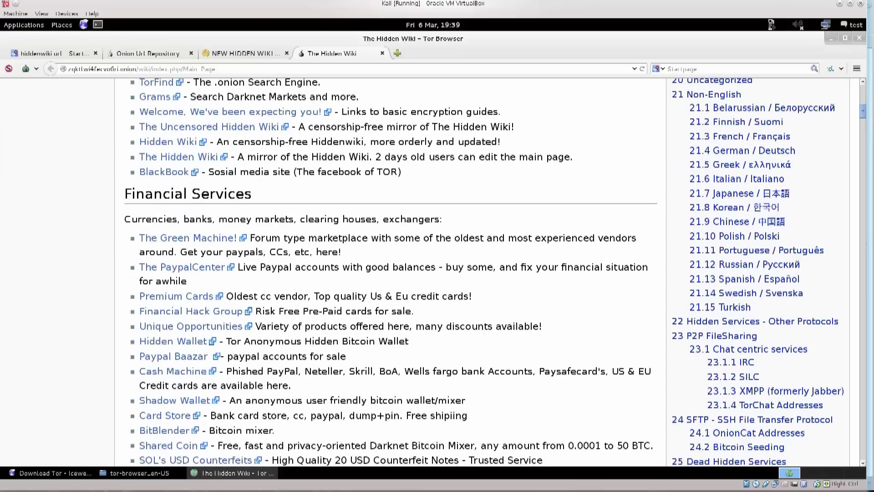
scroll(391, 273, "down", 2)
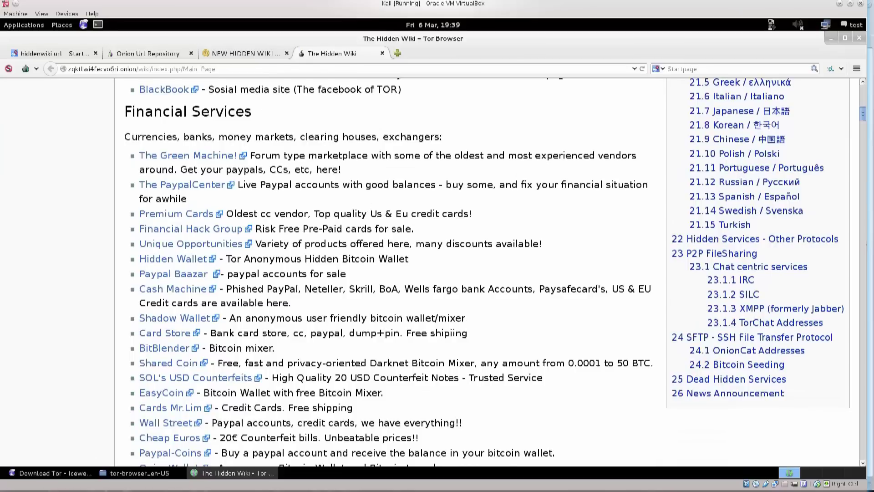
left_click_drag(125, 111, 251, 111)
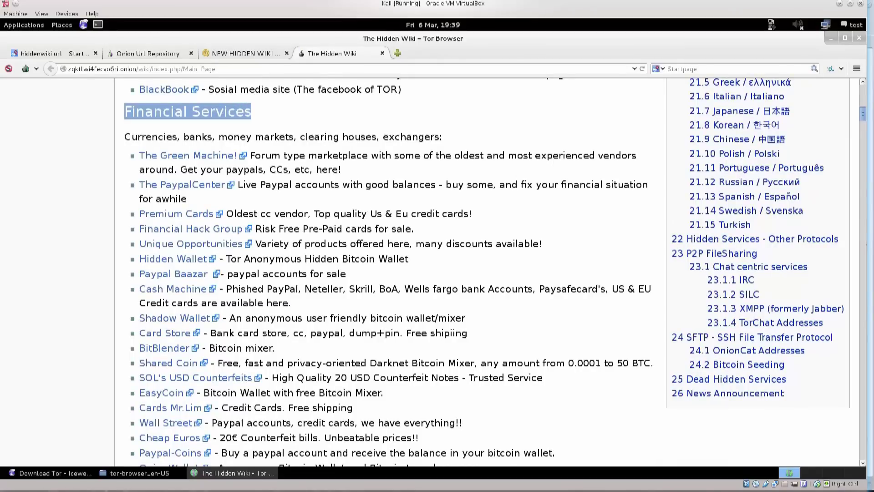
left_click_drag(124, 137, 472, 214)
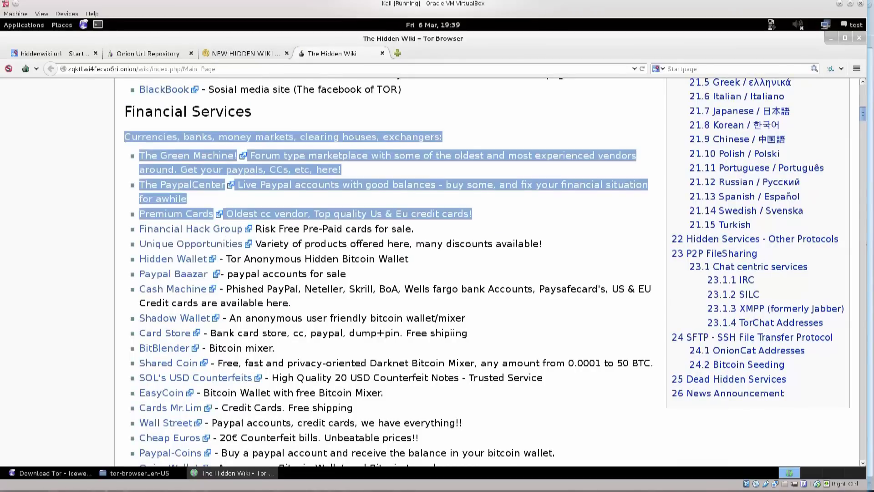
left_click(472, 214)
scroll(391, 274, "down", 3)
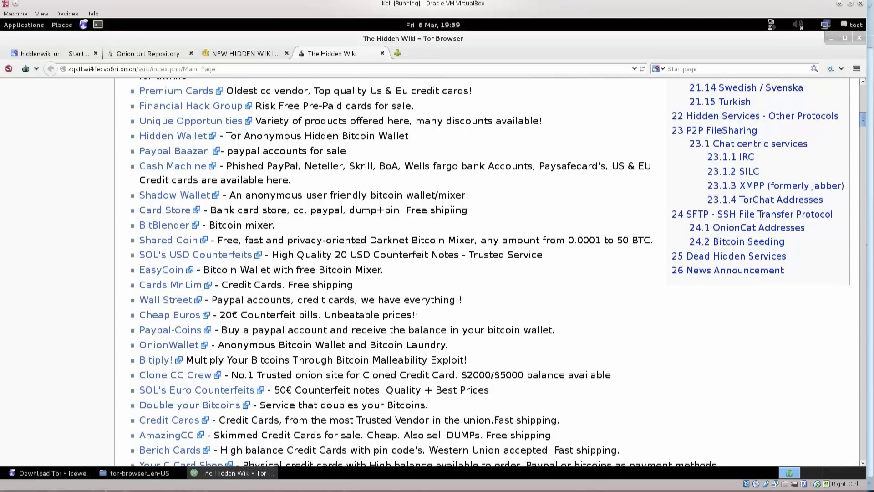
scroll(490, 272, "down", 3)
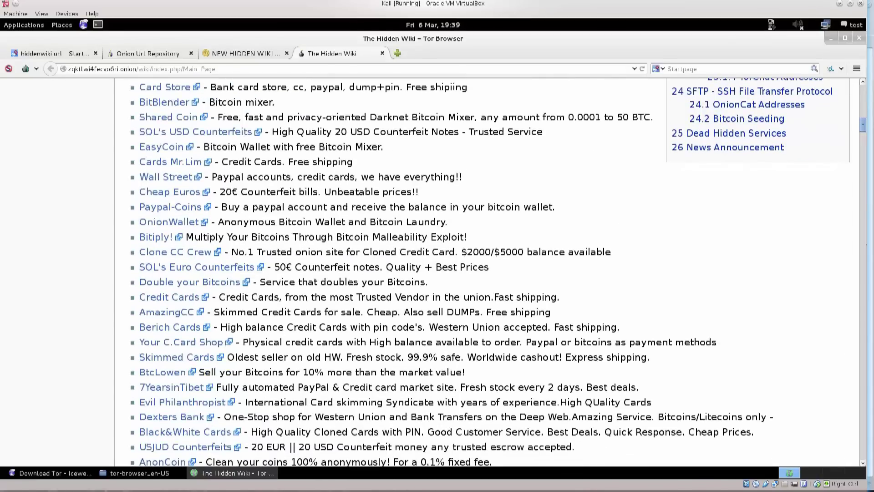
scroll(490, 273, "down", 5)
scroll(491, 272, "down", 3)
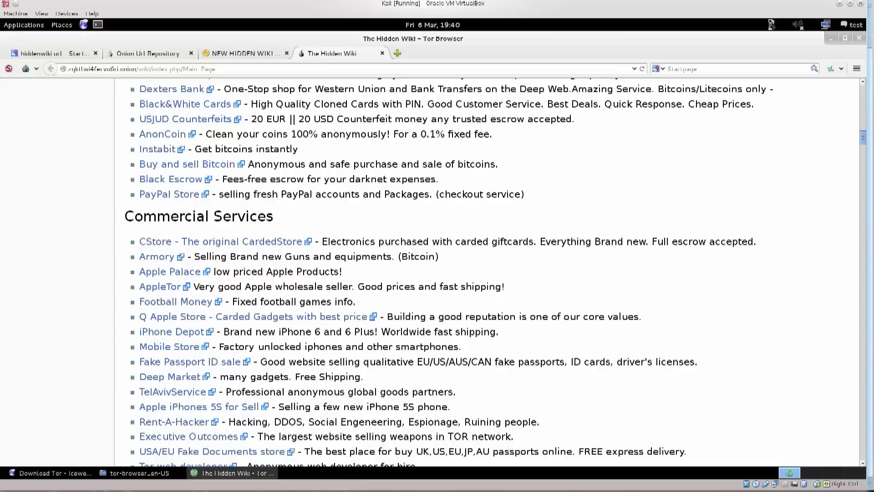
Scroll past the Commercial Services marketplace links to the Anonymity & Security and Hosting sections.
left_click_drag(124, 216, 273, 216)
left_click(274, 215)
scroll(496, 272, "down", 3)
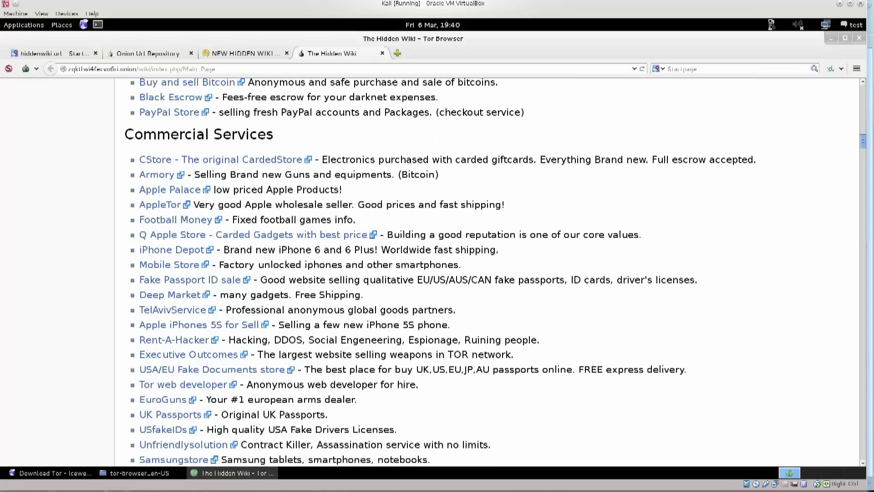
scroll(487, 273, "down", 6)
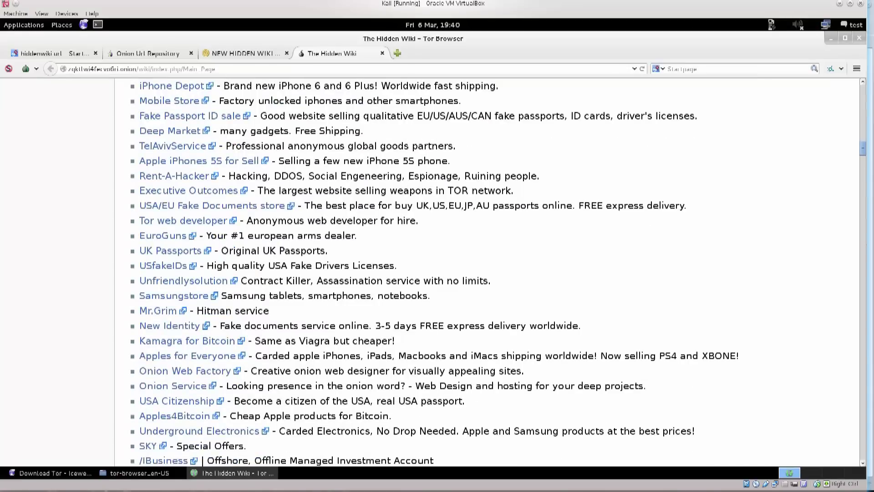
scroll(488, 272, "down", 4)
scroll(488, 272, "down", 3)
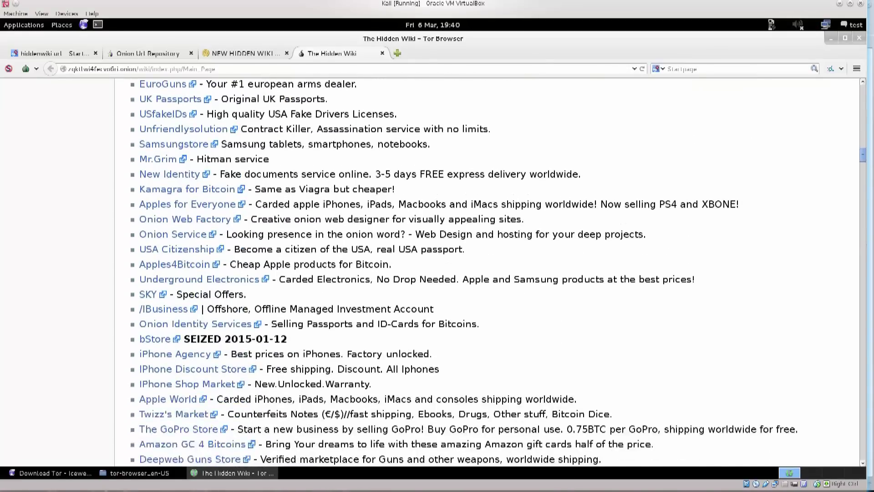
scroll(487, 273, "down", 2)
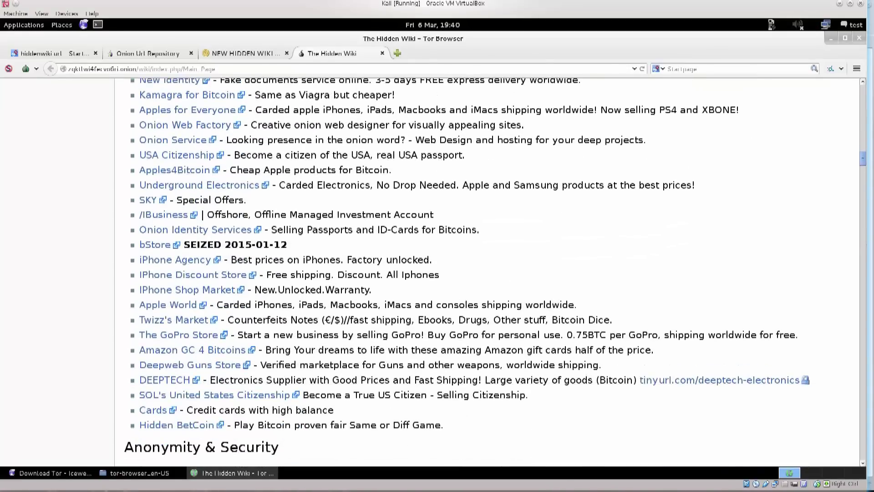
scroll(487, 272, "down", 3)
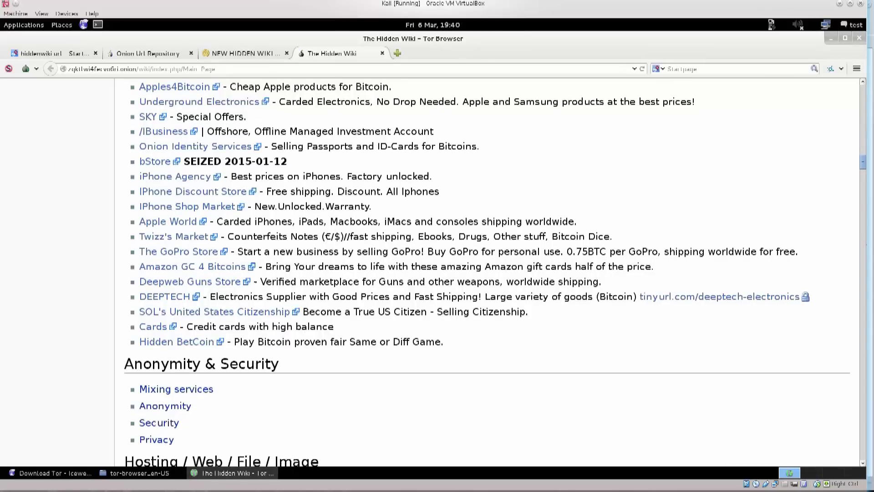
scroll(480, 273, "down", 2)
scroll(481, 272, "down", 2)
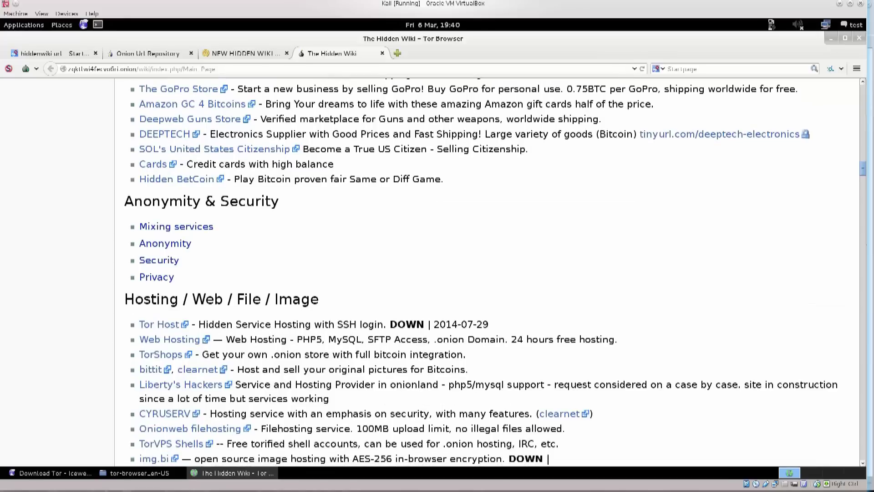
scroll(481, 272, "down", 1)
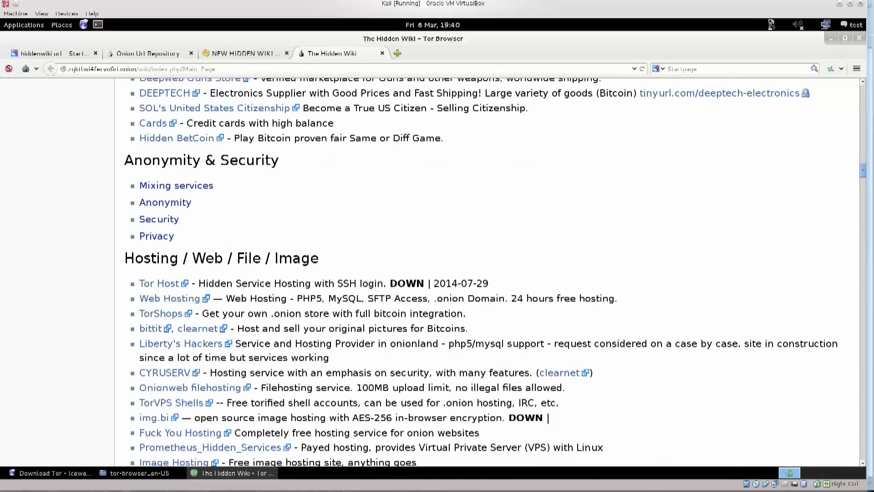
scroll(481, 272, "down", 1)
Highlight the Anonymity & Security heading and its four links, then scroll toward Forums / Boards / Chans.
left_click_drag(125, 120, 279, 119)
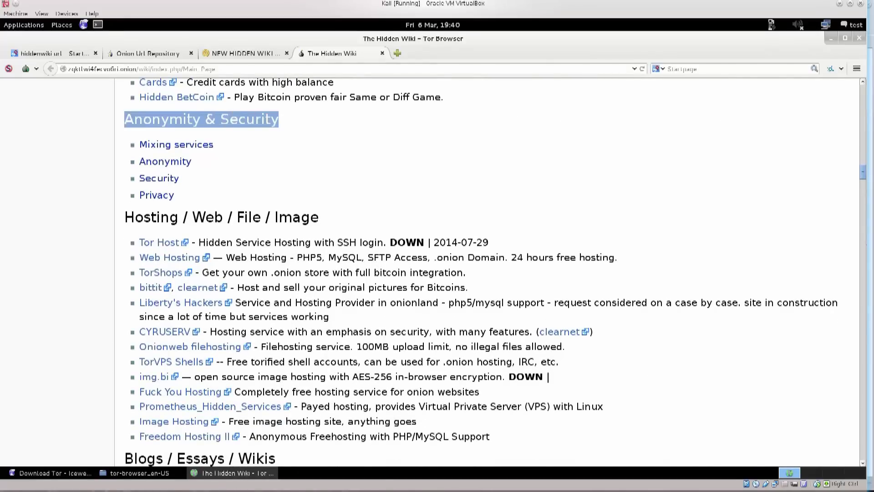
left_click(278, 119)
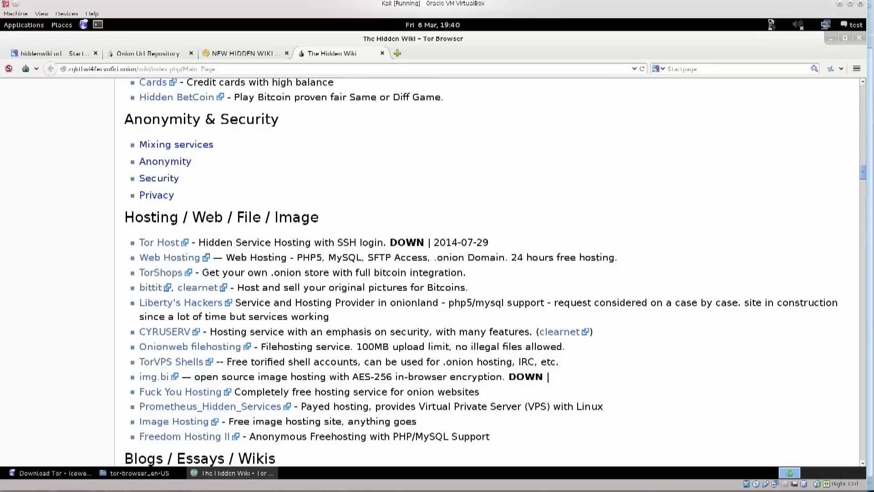
mouse_move(140, 144)
left_mouse_down()
mouse_move(179, 178)
mouse_move(174, 194)
left_mouse_up()
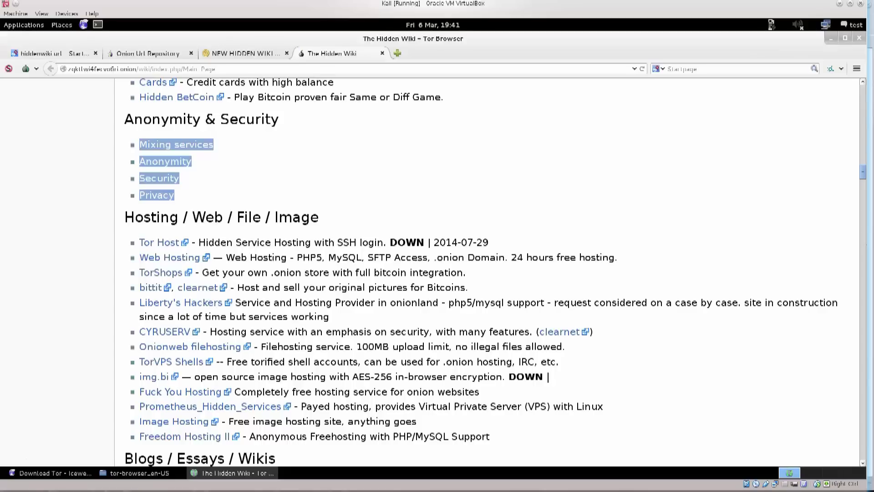
scroll(487, 273, "down", 3)
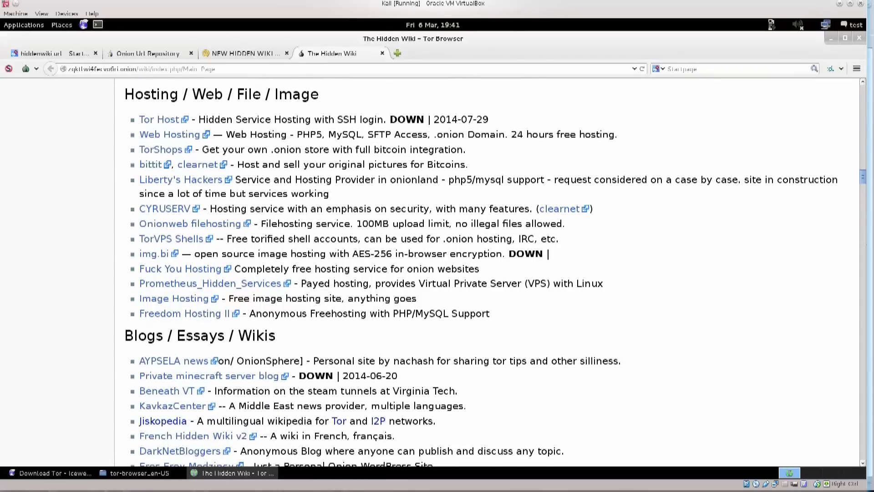
scroll(487, 273, "down", 2)
Scroll the Hidden Wiki to the Forums / Boards / Chans link list.
scroll(487, 273, "down", 4)
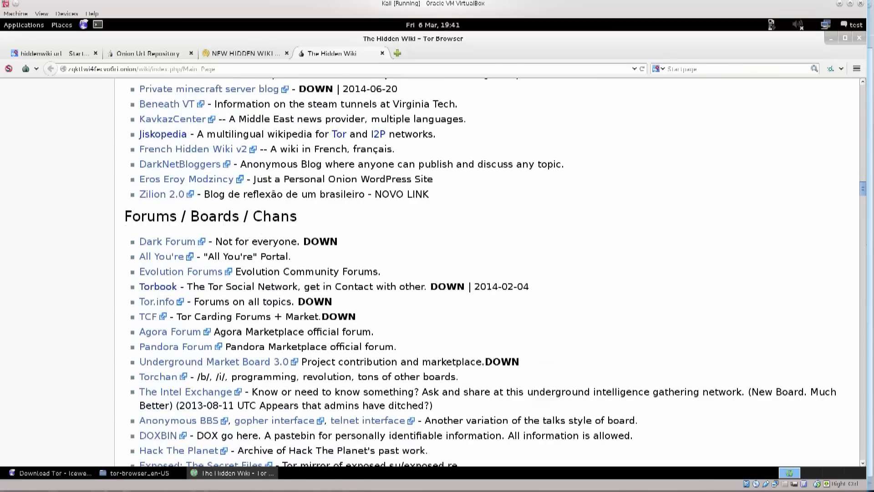
left_click_drag(125, 215, 217, 216)
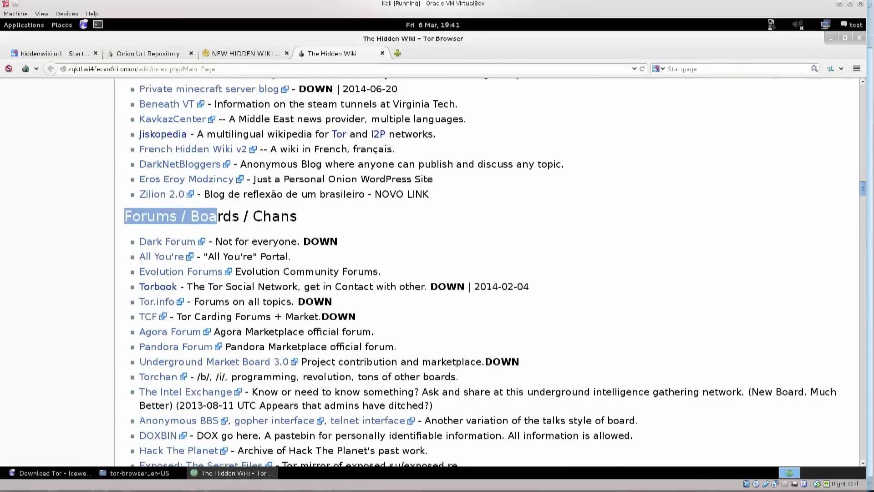
scroll(487, 273, "down", 3)
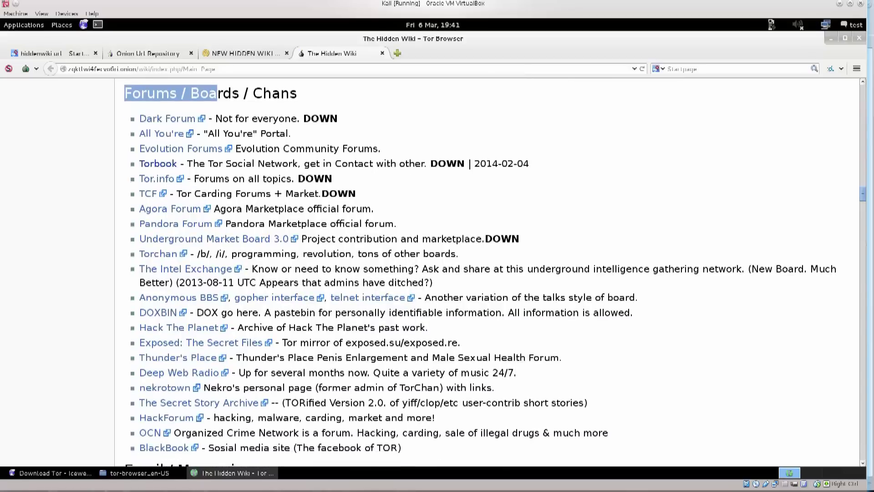
scroll(487, 273, "down", 3)
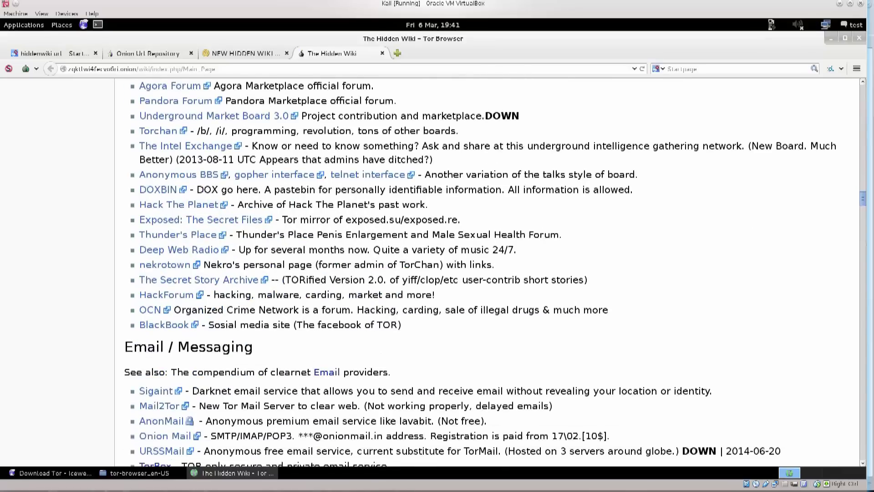
scroll(487, 273, "up", 2)
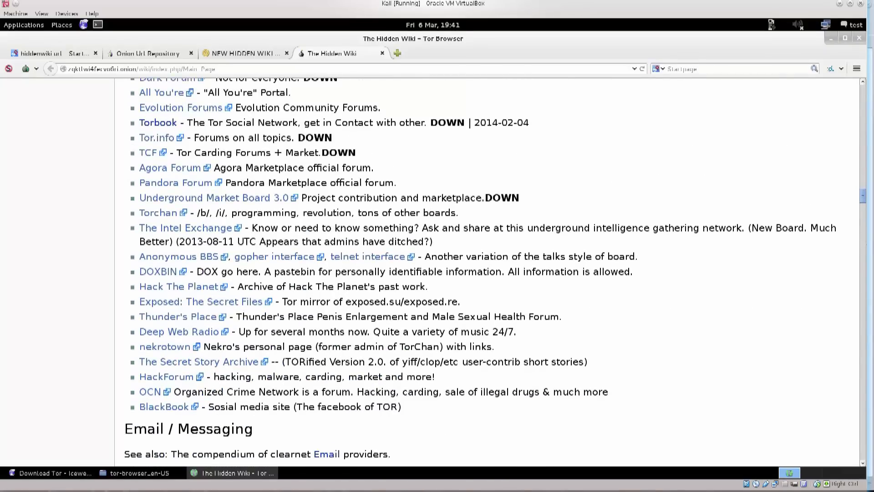
scroll(487, 273, "up", 1)
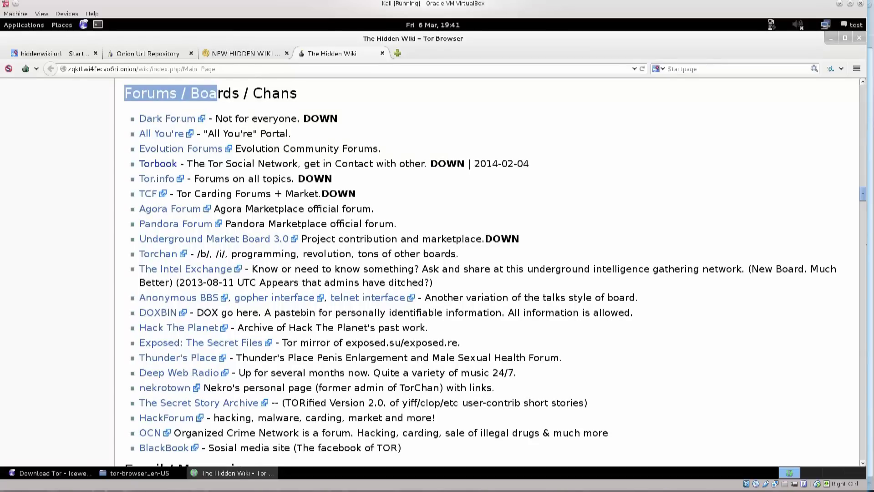
scroll(487, 273, "down", 1)
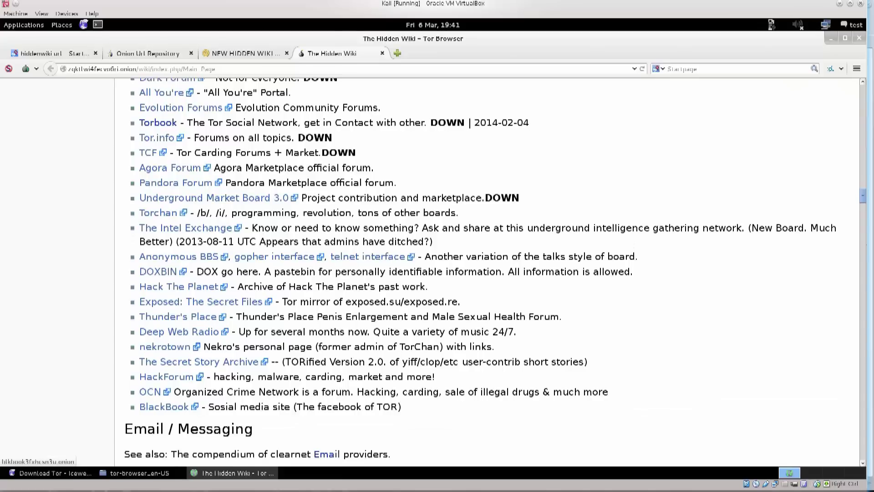
Open BlackBook and HackForum in new tabs and close the HackForum tab that failed to connect.
right_click(170, 407)
left_click(214, 280)
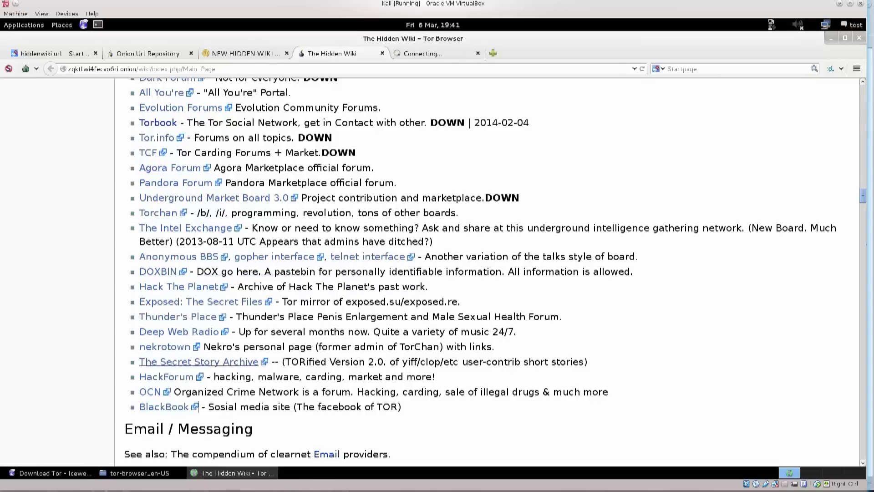
right_click(177, 378)
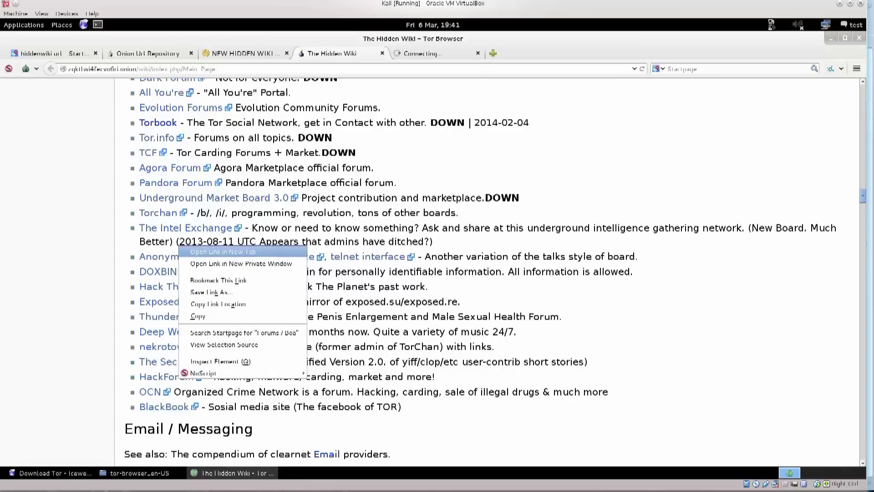
left_click(214, 250)
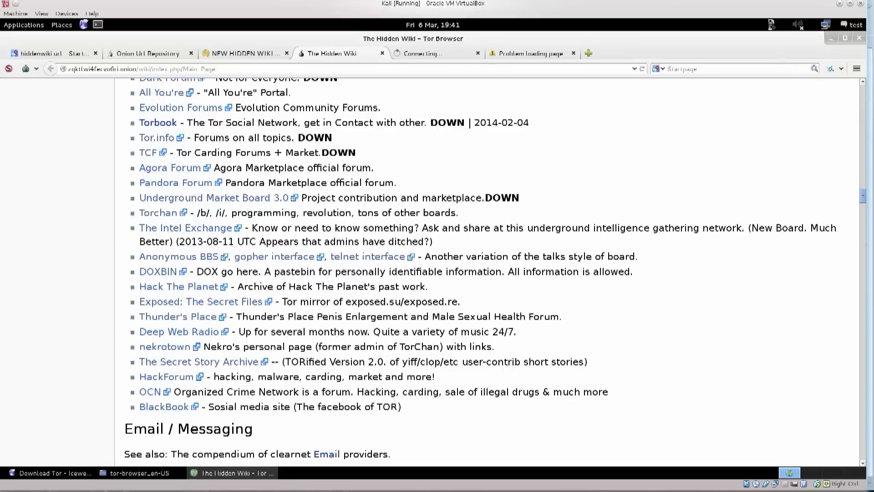
left_click(527, 54)
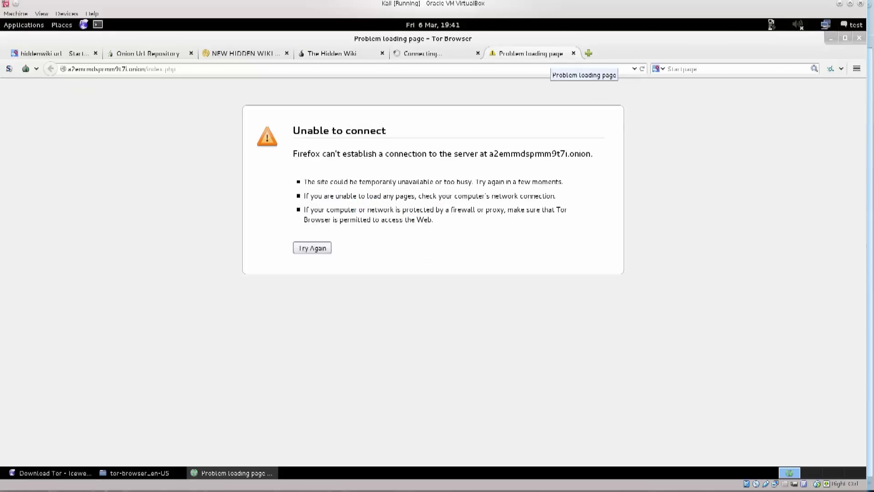
left_click(573, 53)
left_click(332, 53)
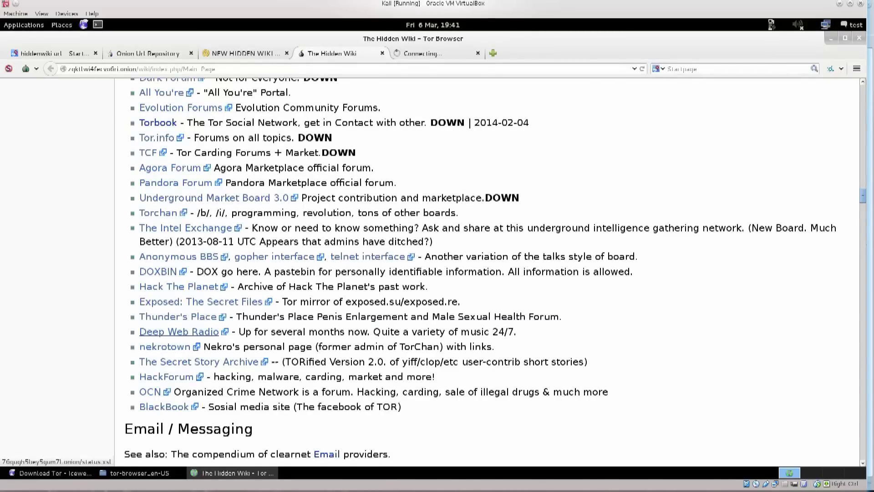
Open Hack The Planet and The Intel Exchange in new tabs, and close the Alert! tab.
right_click(203, 286)
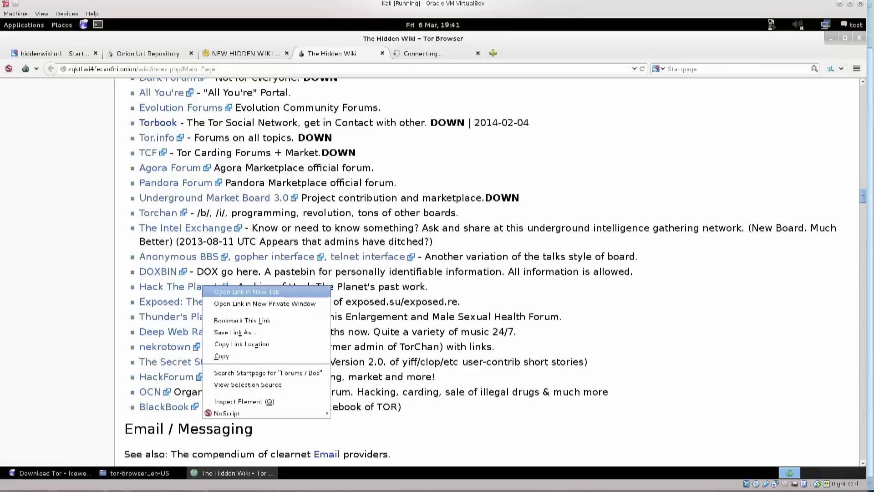
left_click(229, 291)
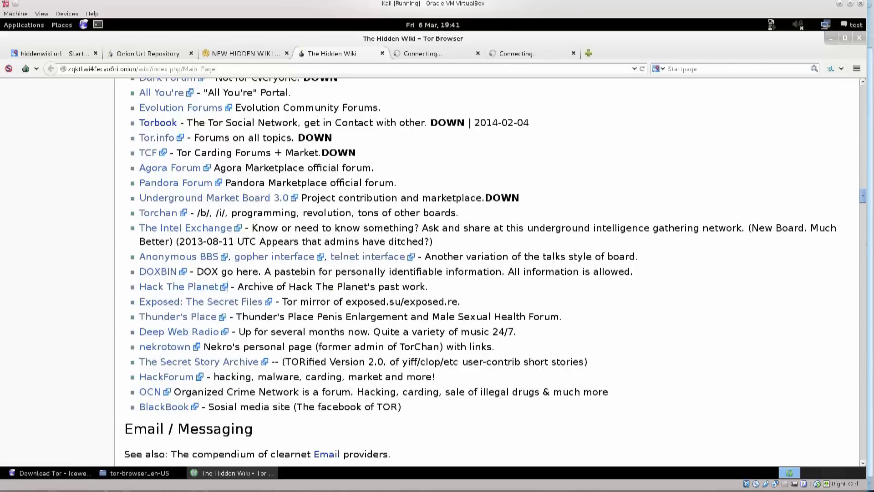
scroll(192, 271, "up", 2)
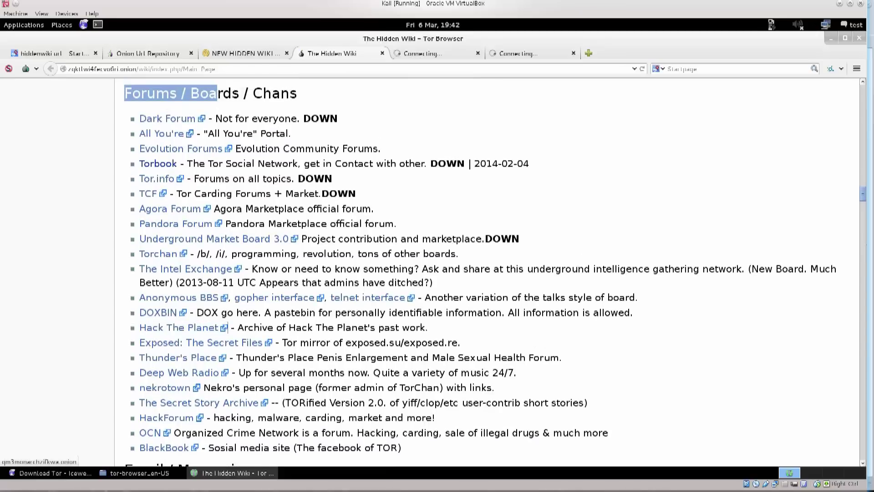
right_click(161, 269)
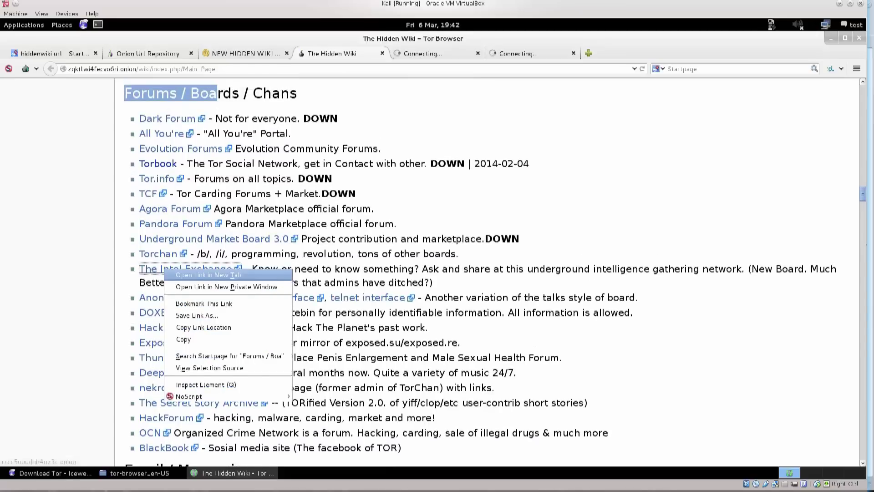
left_click(182, 273)
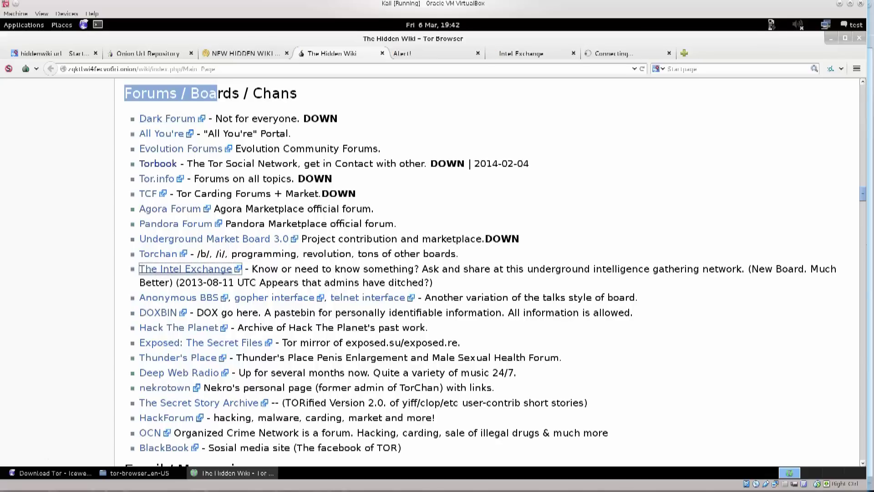
left_click(477, 53)
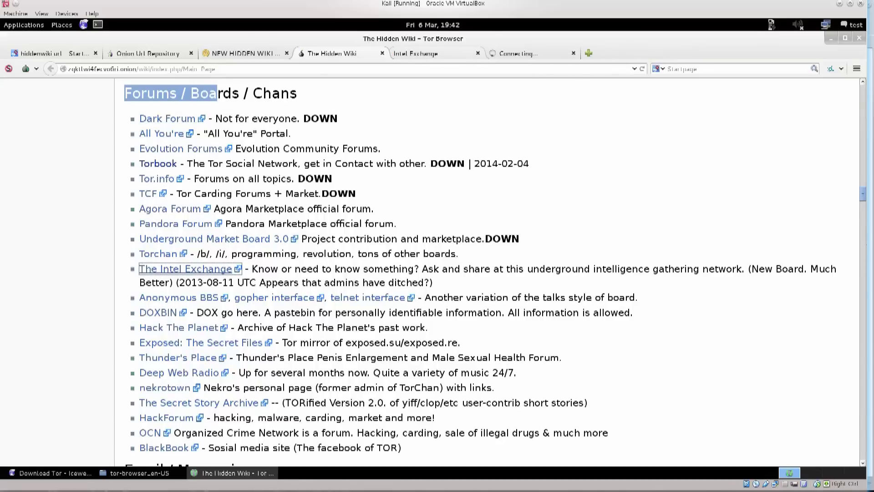
left_click(415, 53)
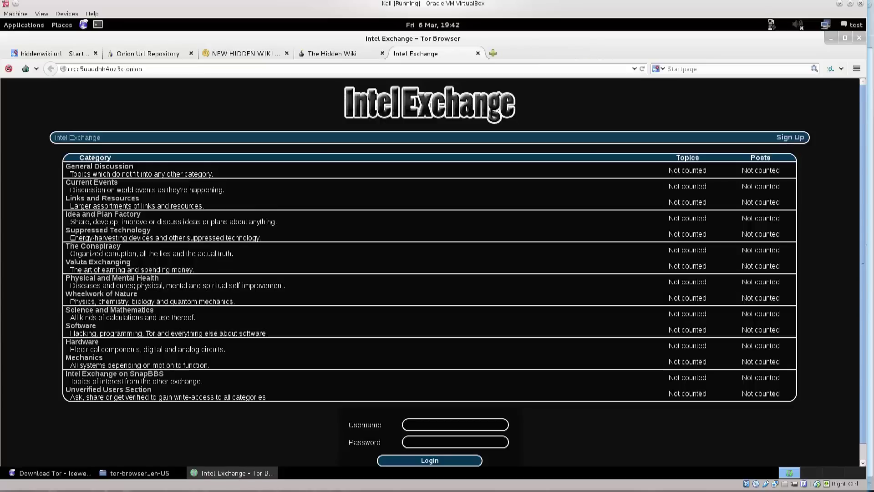
key("ctrl+plus")
key("ctrl+plus")
key("ctrl+plus")
key("ctrl+plus")
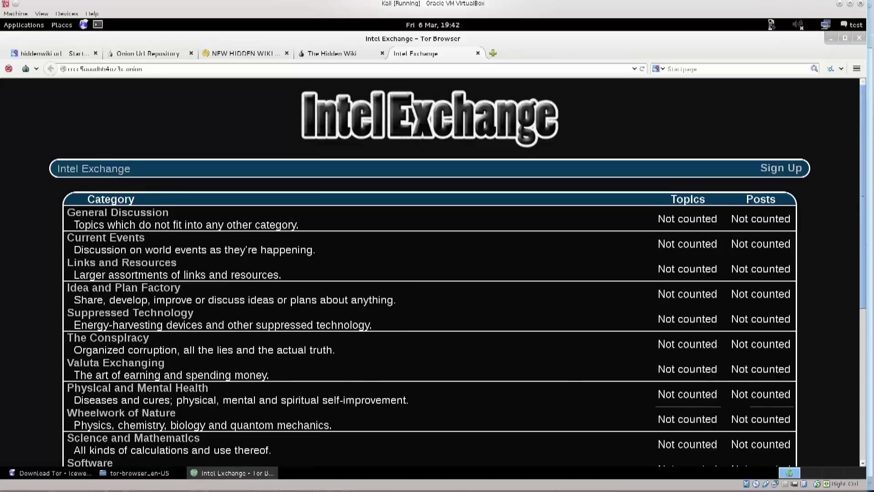
scroll(430, 273, "down", 5)
scroll(430, 273, "down", 2)
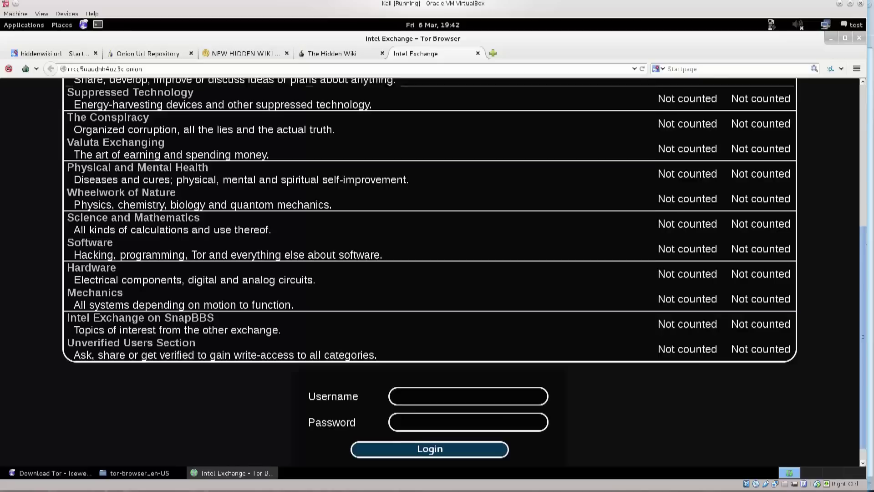
scroll(430, 273, "up", 2)
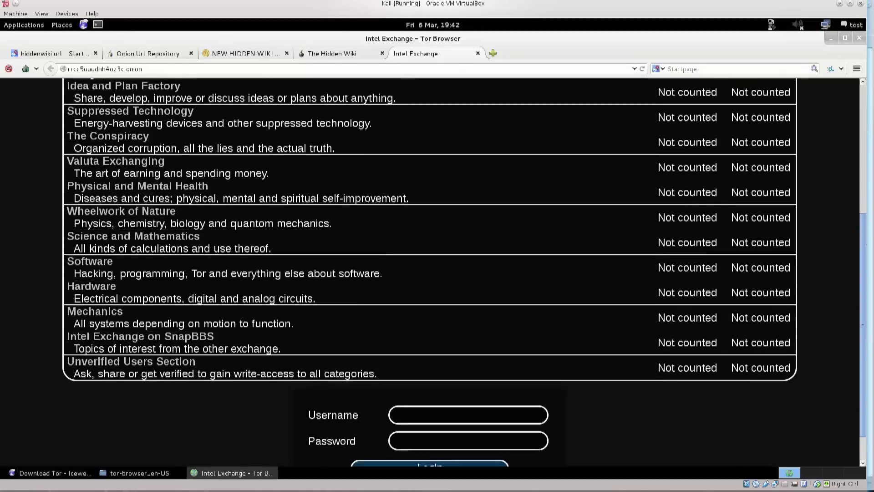
scroll(430, 273, "up", 4)
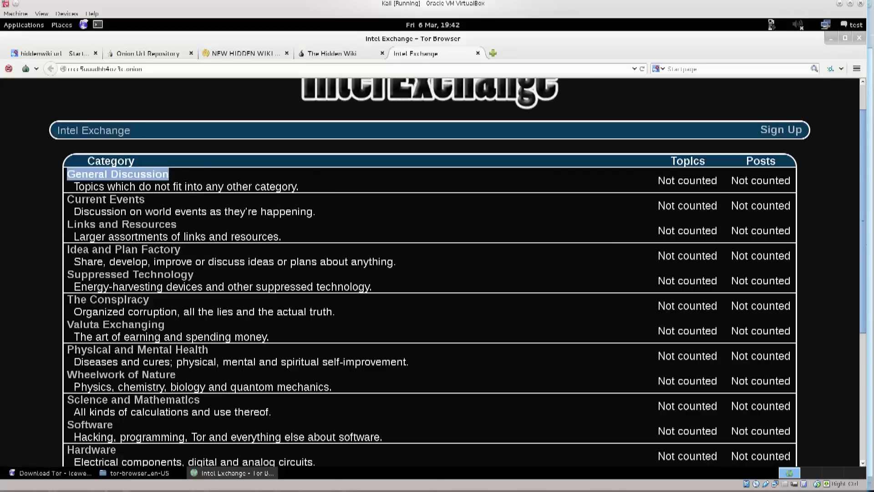
scroll(430, 273, "down", 2)
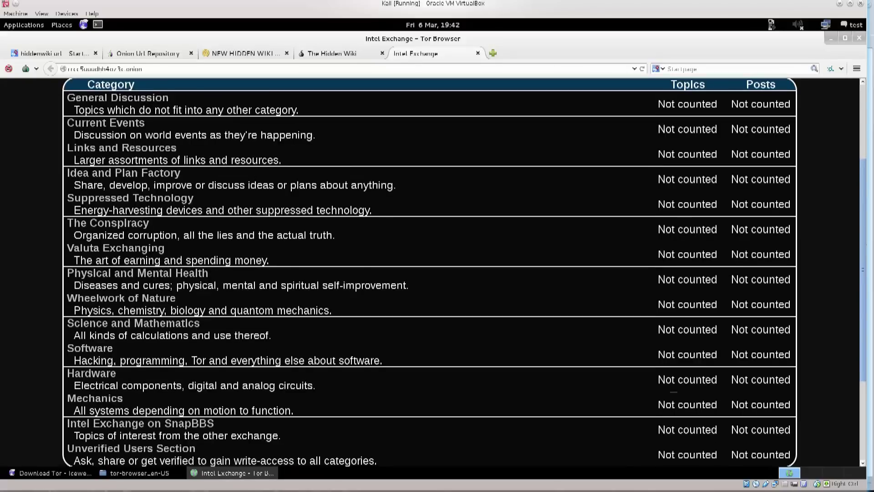
scroll(430, 273, "down", 2)
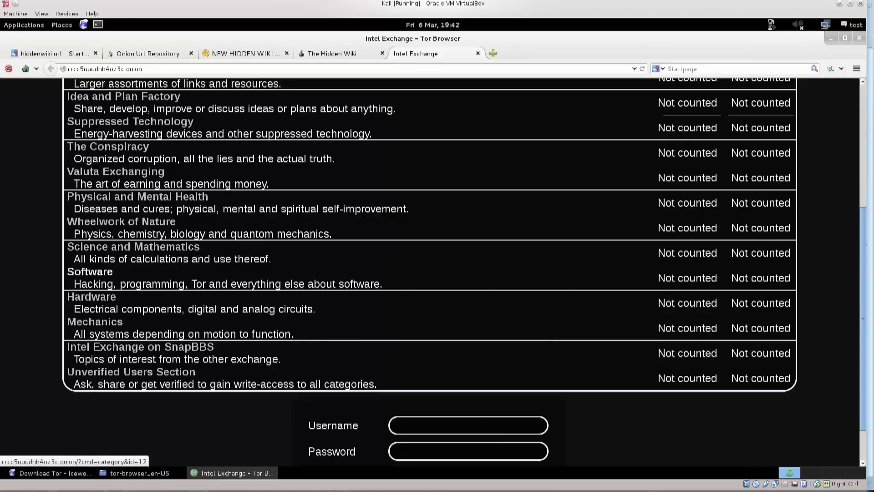
mouse_move(66, 271)
left_mouse_down()
mouse_move(126, 284)
mouse_move(383, 283)
left_mouse_up()
Open the Software category and scroll its topic list down to 'IP Address Question'.
left_click(90, 271)
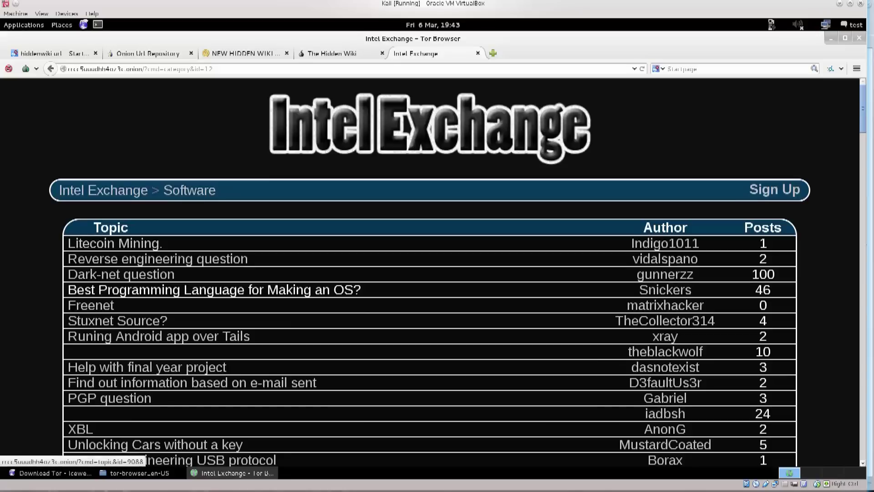
scroll(214, 290, "down", 4)
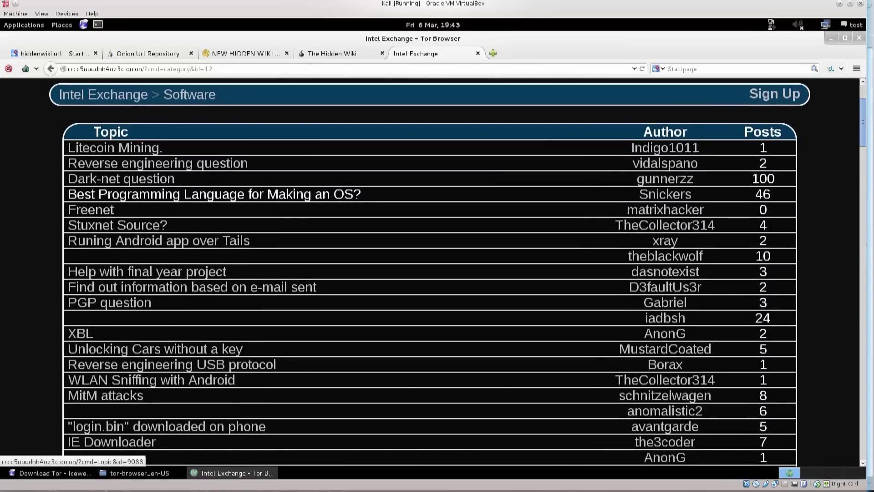
scroll(160, 271, "down", 4)
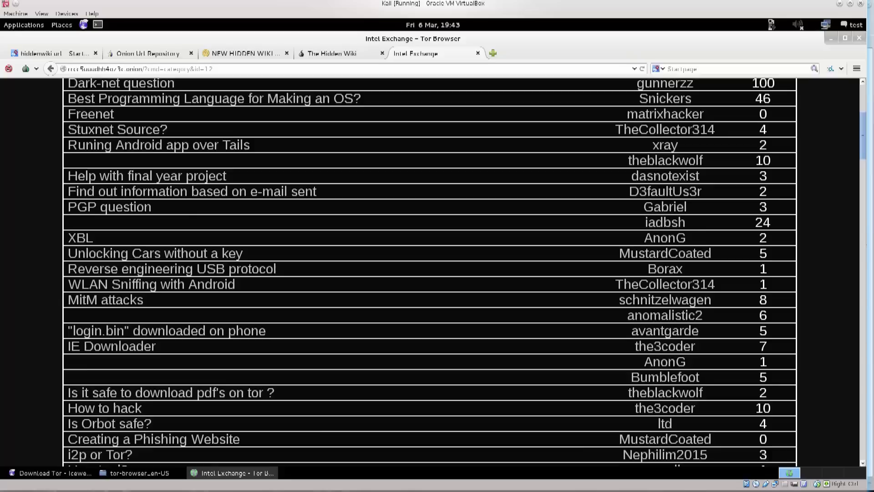
scroll(428, 272, "down", 4)
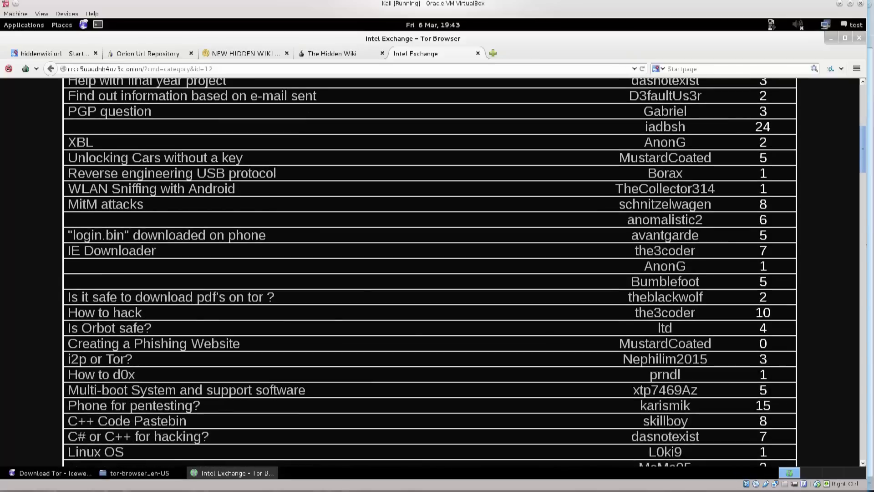
scroll(429, 272, "down", 4)
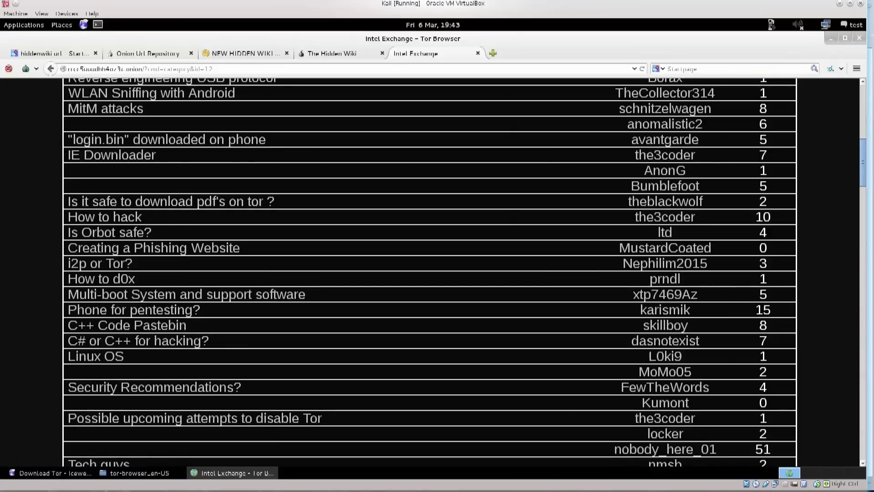
scroll(429, 272, "down", 5)
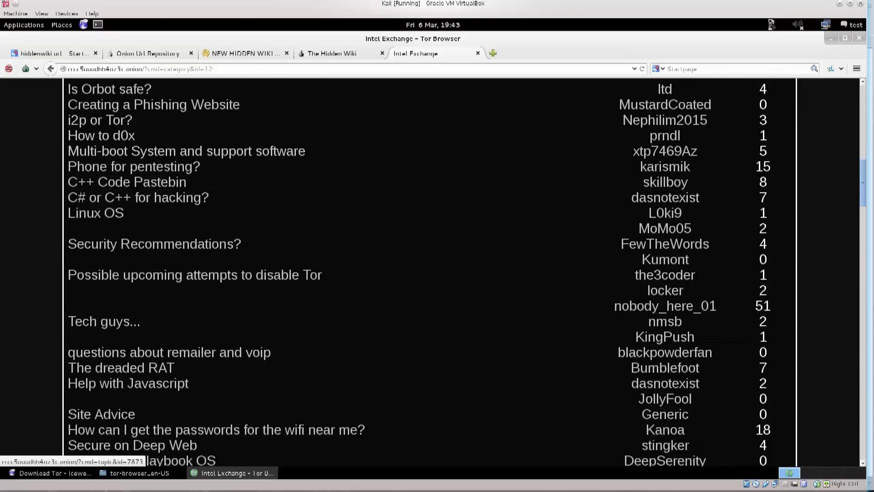
scroll(429, 272, "down", 7)
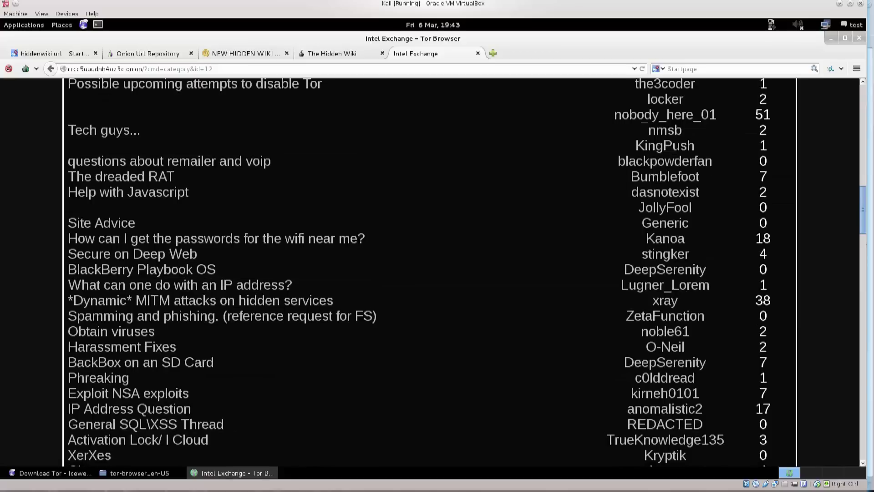
scroll(429, 272, "down", 3)
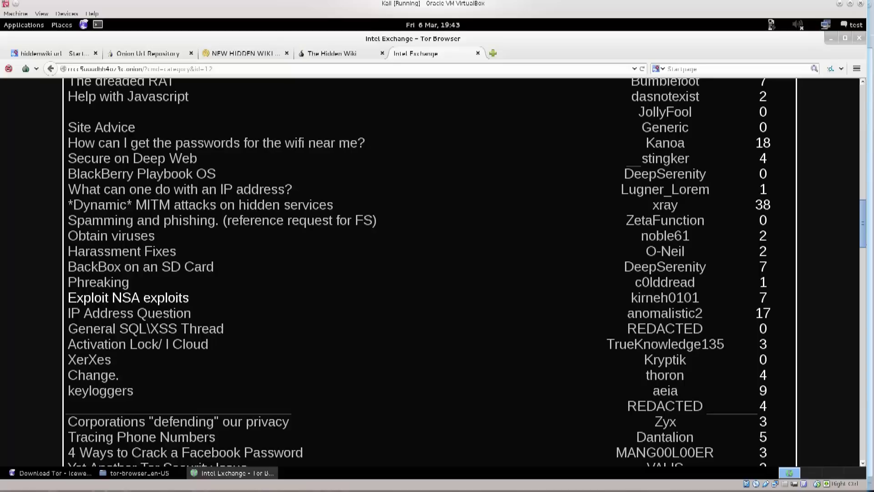
left_click_drag(67, 313, 191, 314)
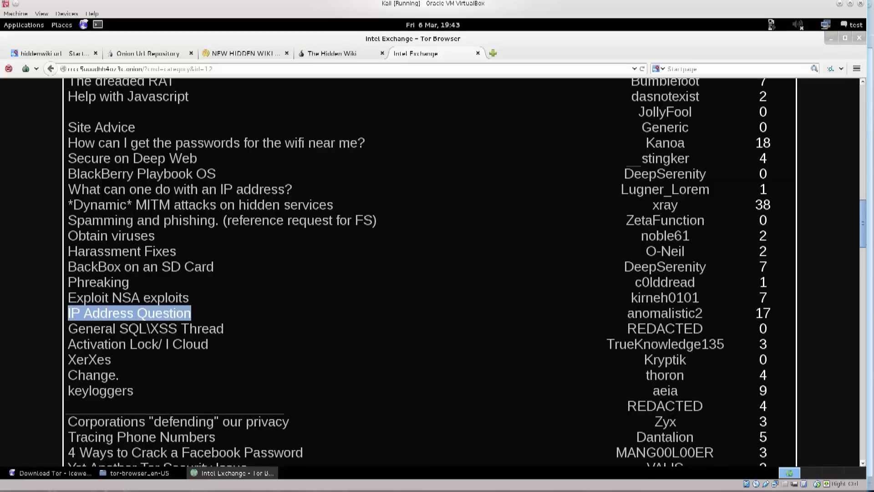
left_click_drag(68, 127, 192, 319)
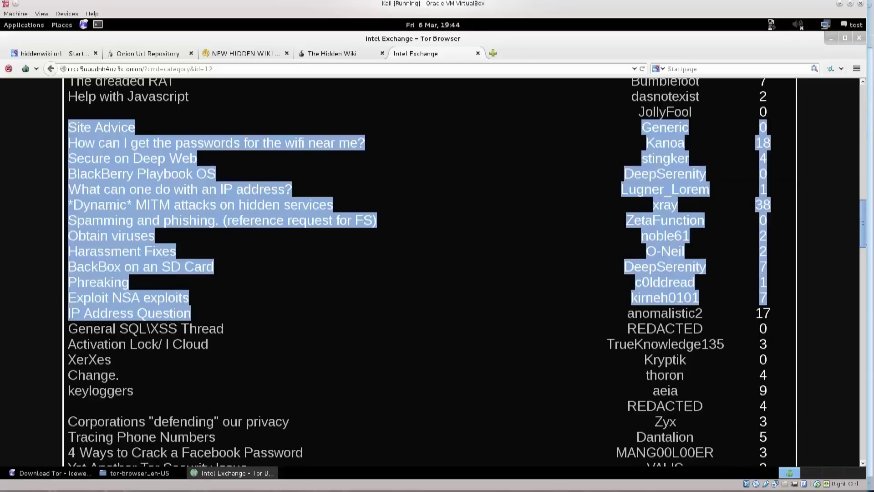
left_click(191, 319)
scroll(429, 272, "down", 5)
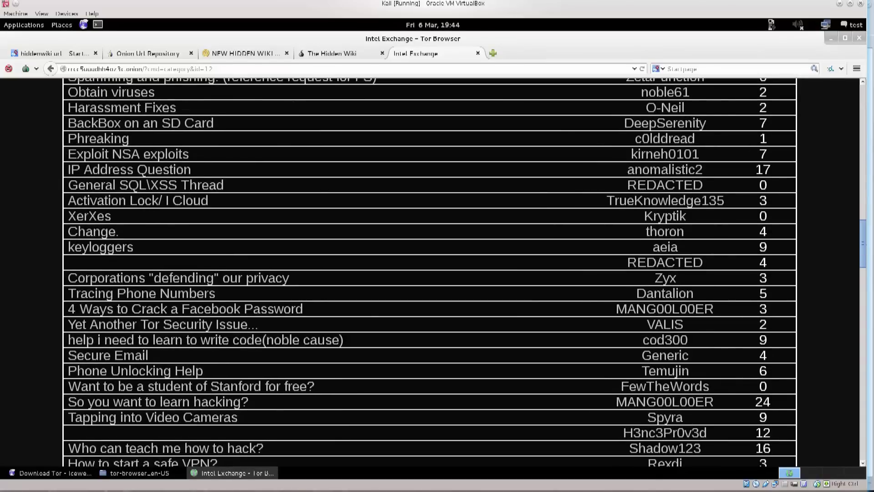
double_click(100, 247)
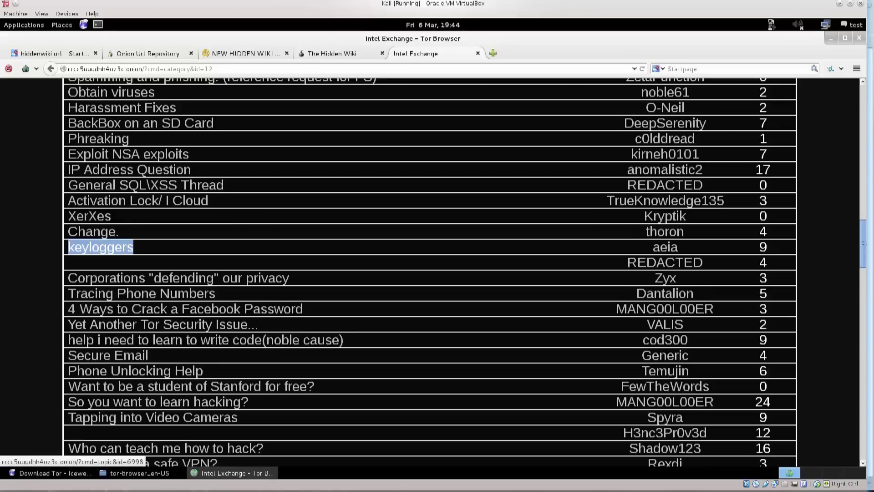
scroll(429, 273, "down", 3)
scroll(430, 273, "down", 1)
scroll(429, 273, "down", 7)
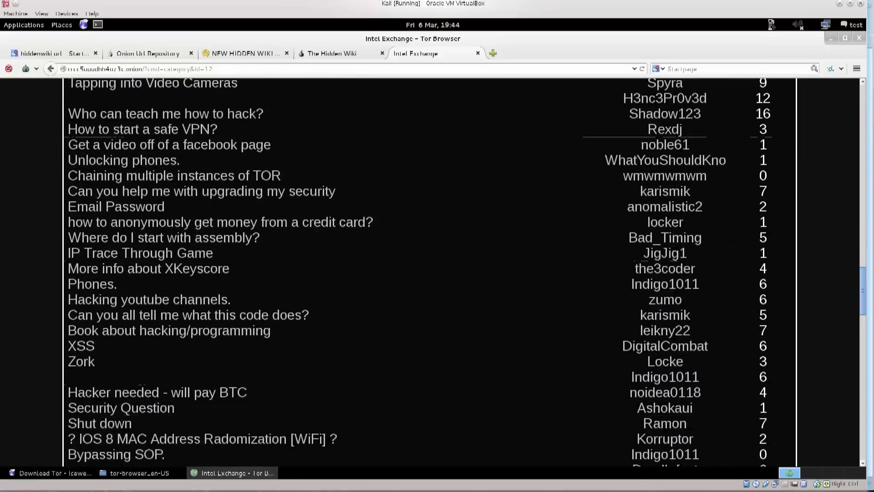
scroll(430, 273, "down", 6)
scroll(429, 273, "down", 3)
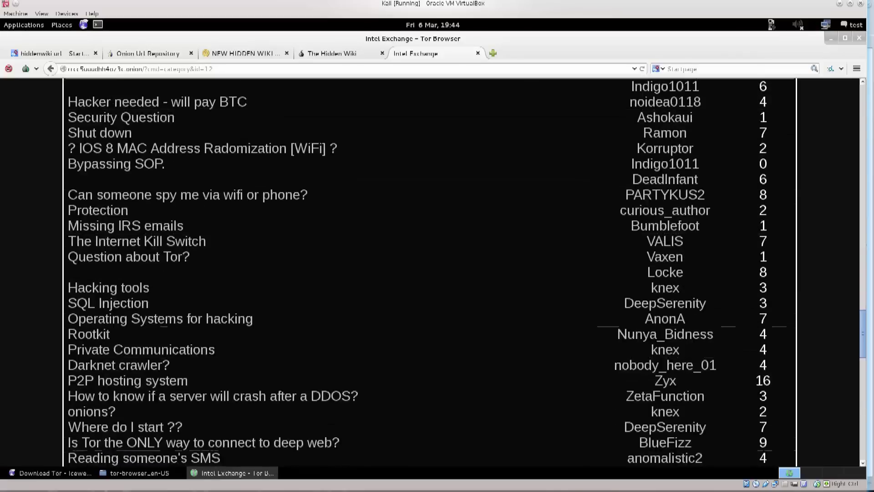
scroll(429, 273, "down", 1)
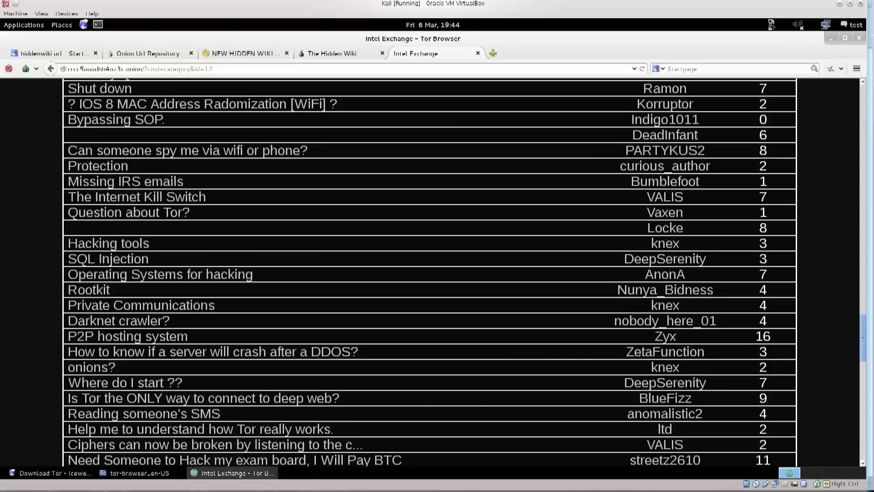
Un-maximize the Tor Browser window mid-screen and minimize the tor-browser_en-US folder window.
left_click_drag(412, 38, 404, 80)
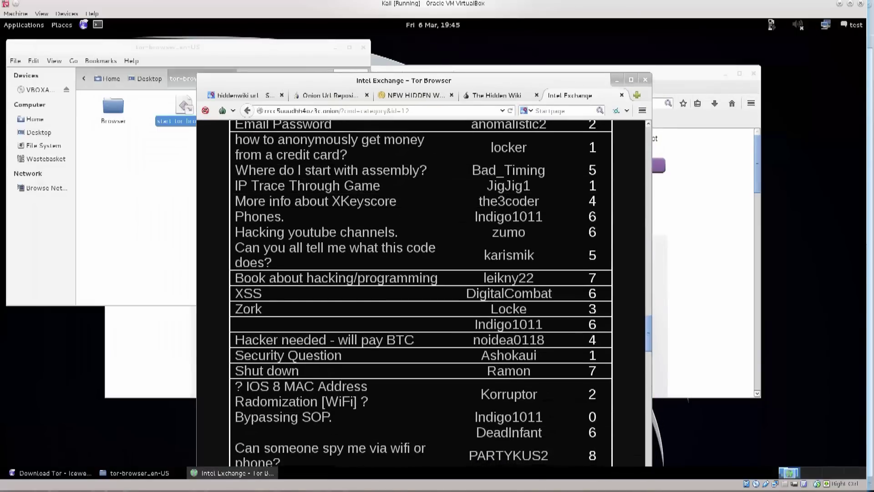
left_click(184, 107)
left_click(336, 47)
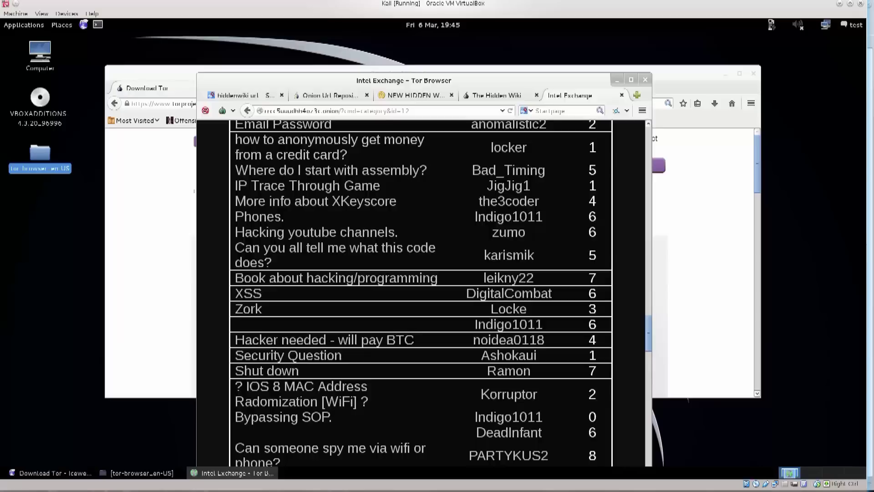
Bring the Iceweasel Download Tor page forward and select parts of its torproject.org address.
left_click(194, 190)
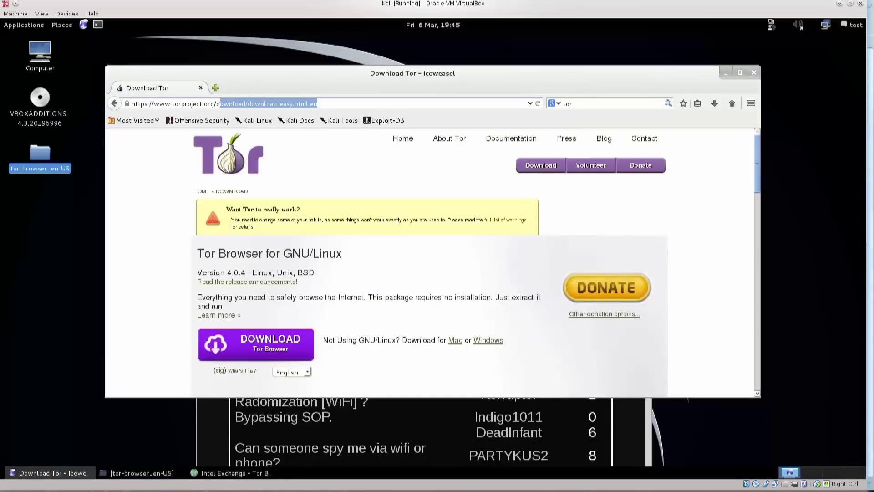
left_click_drag(317, 103, 214, 104)
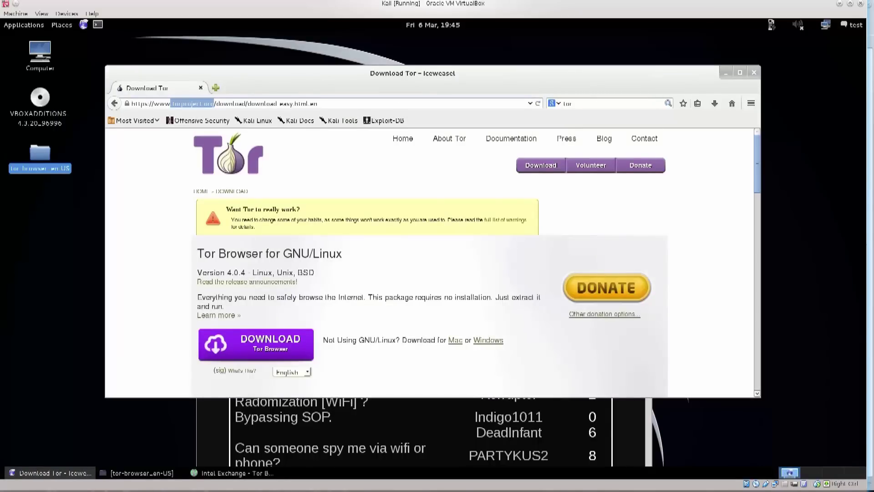
key("Tab")
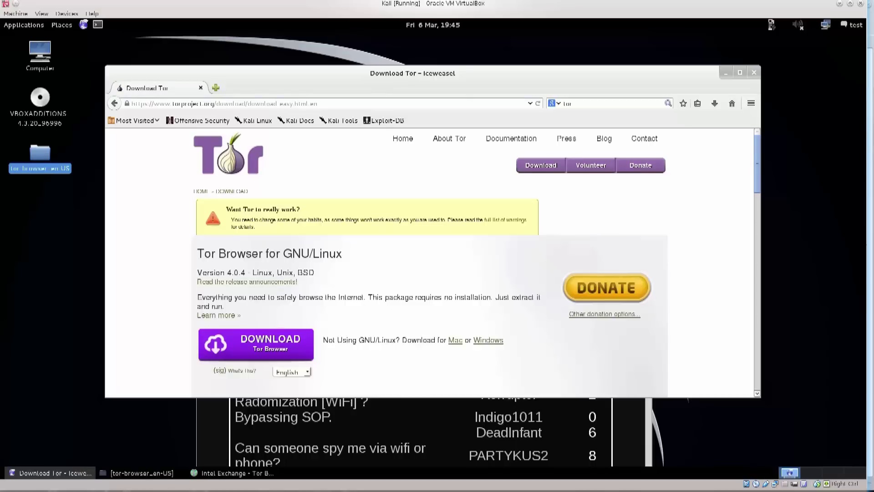
left_click_drag(147, 103, 132, 103)
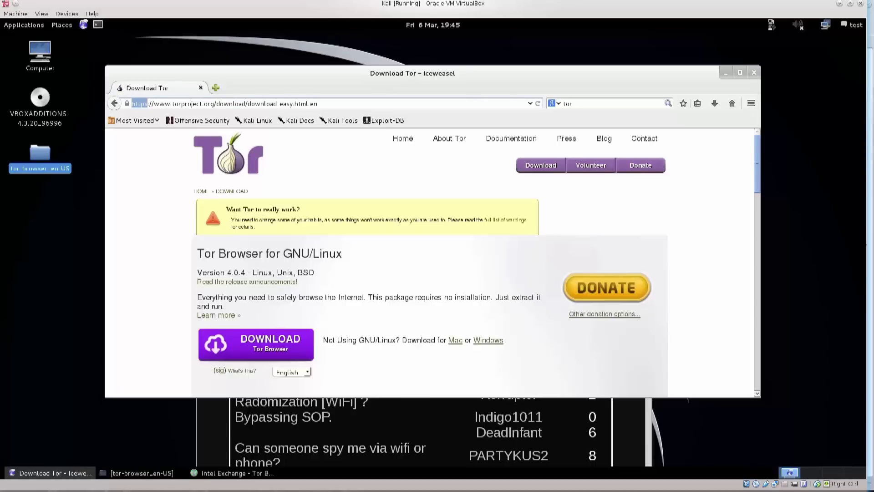